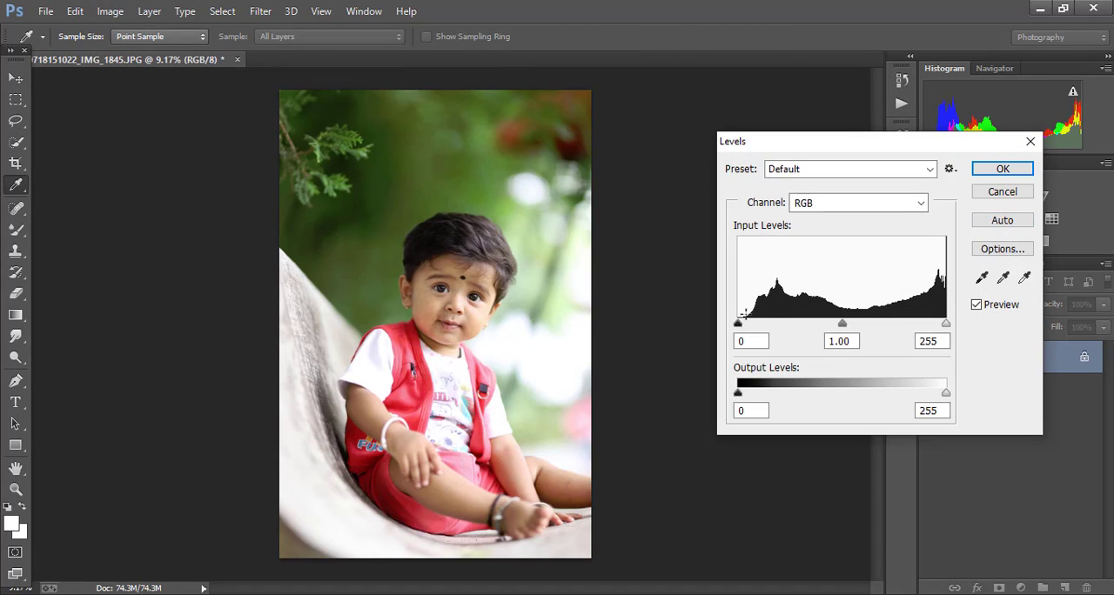
# Step: Apply automatic Levels to the photo, raising the black input level to 16 and the midtone level to about 1.06
pyautogui.click(1002, 224)
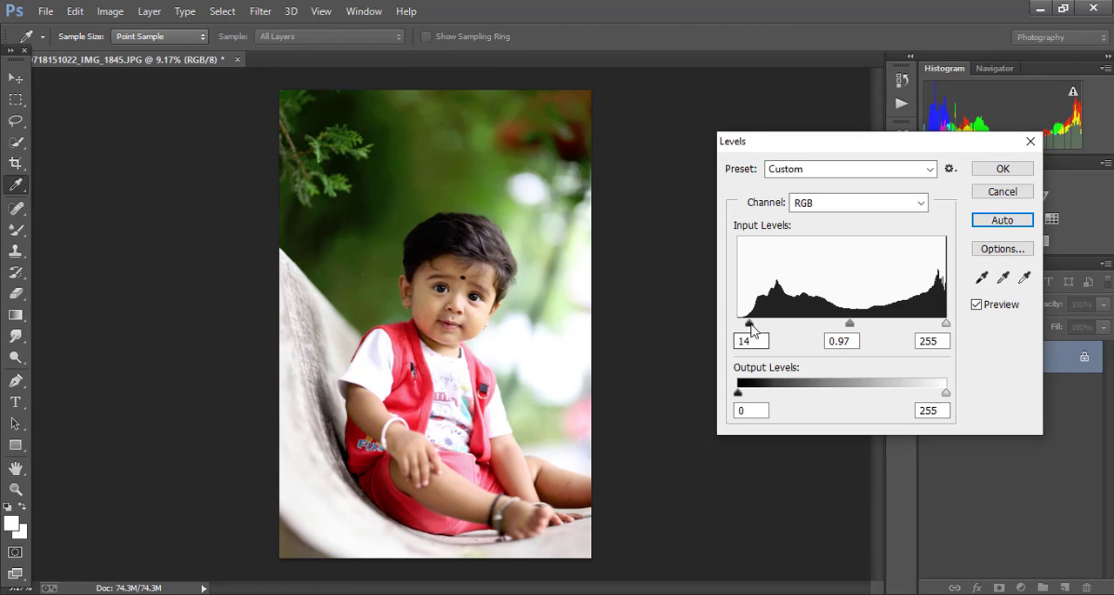
pyautogui.click(752, 325)
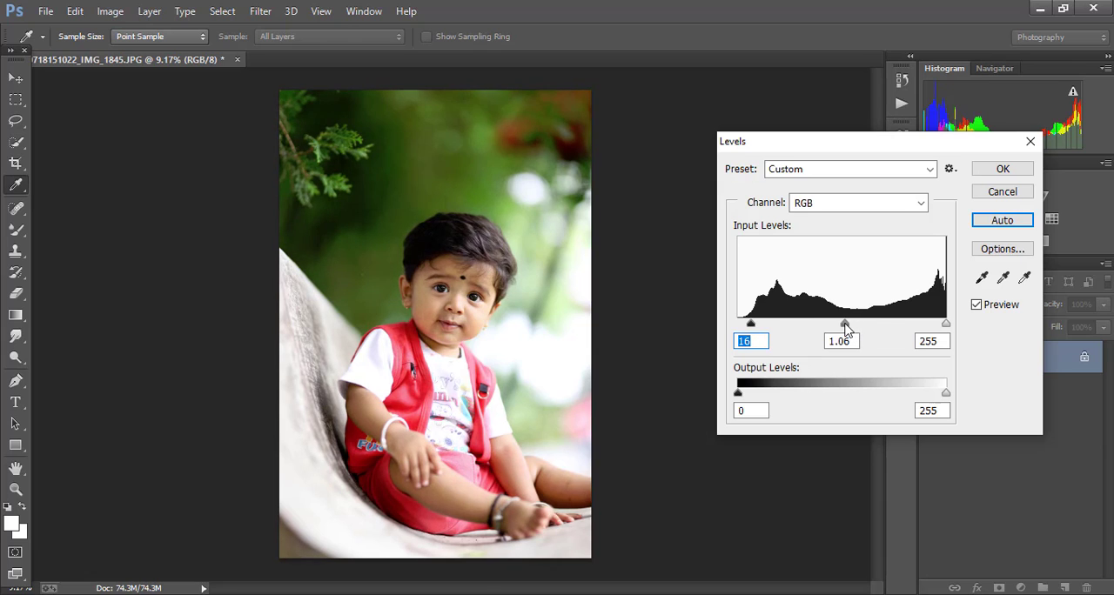
pyautogui.click(847, 328)
pyautogui.click(1002, 169)
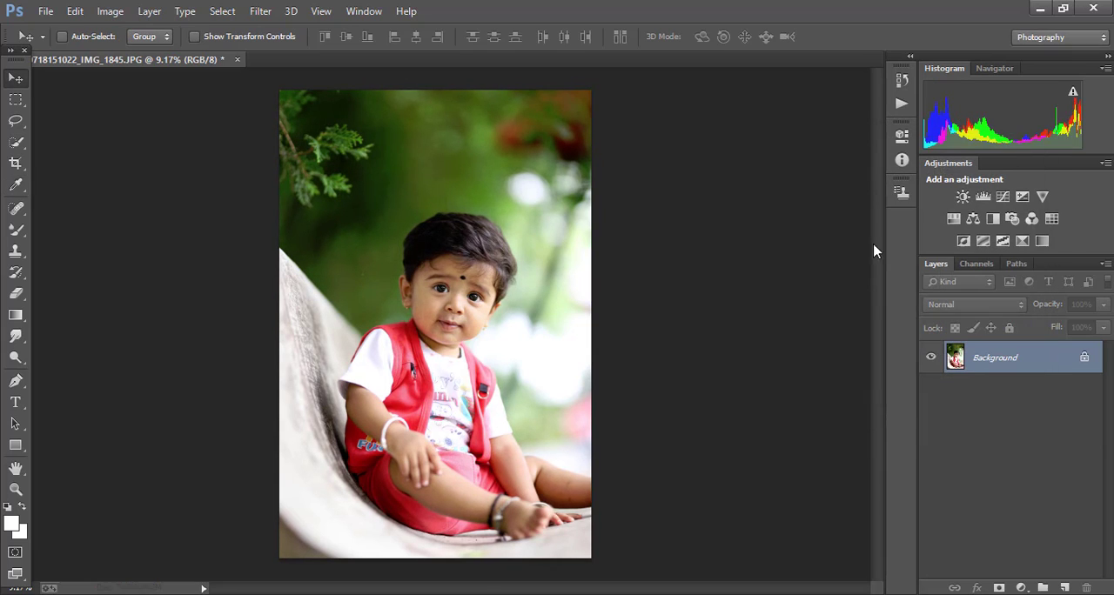
# Step: Duplicate the Background layer under the name Background copy
pyautogui.rightClick(994, 359)
pyautogui.click(967, 396)
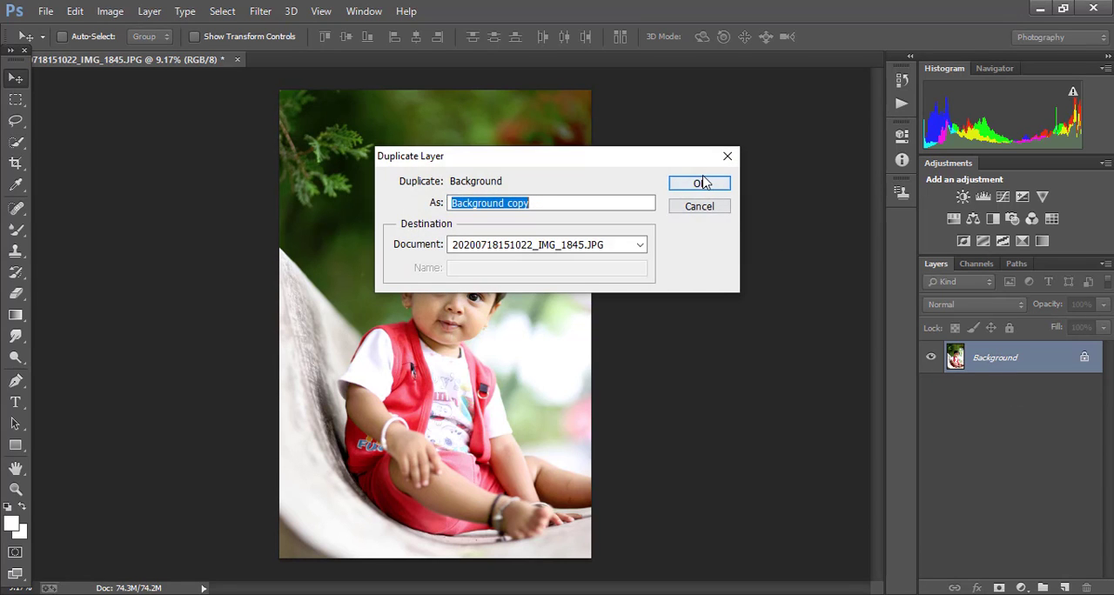
pyautogui.click(703, 183)
# Step: Smooth the skin of the child's cheek beside the mouth and nose using the Mixer Brush at size 146
pyautogui.keyDown('alt'); pyautogui.scroll(5, 477, 300); pyautogui.keyUp('alt')
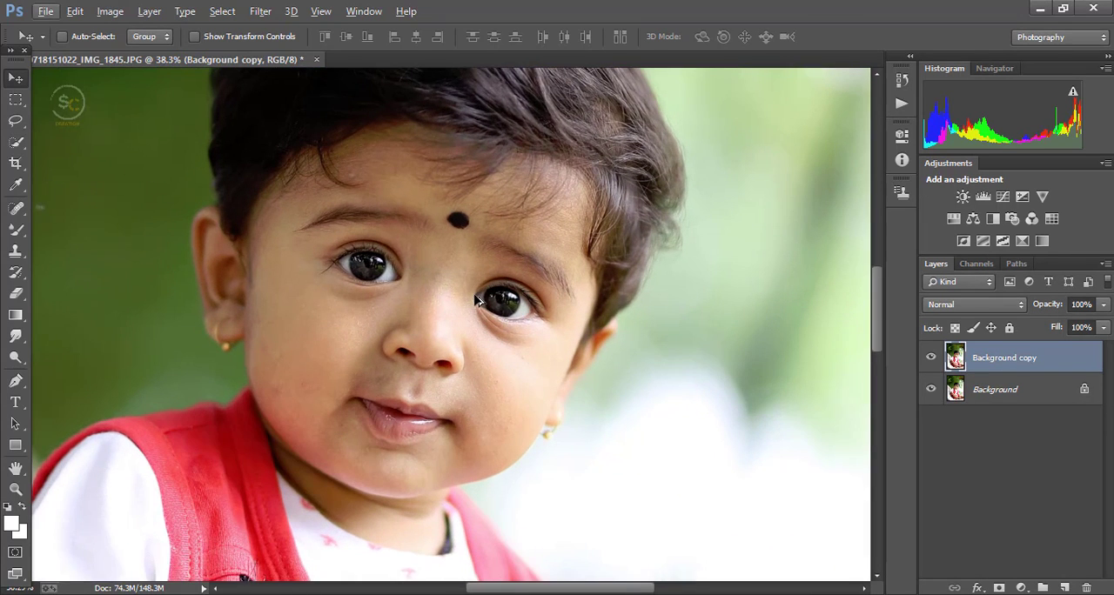
pyautogui.keyDown('alt'); pyautogui.scroll(1, 452, 300); pyautogui.keyUp('alt')
pyautogui.click(15, 229)
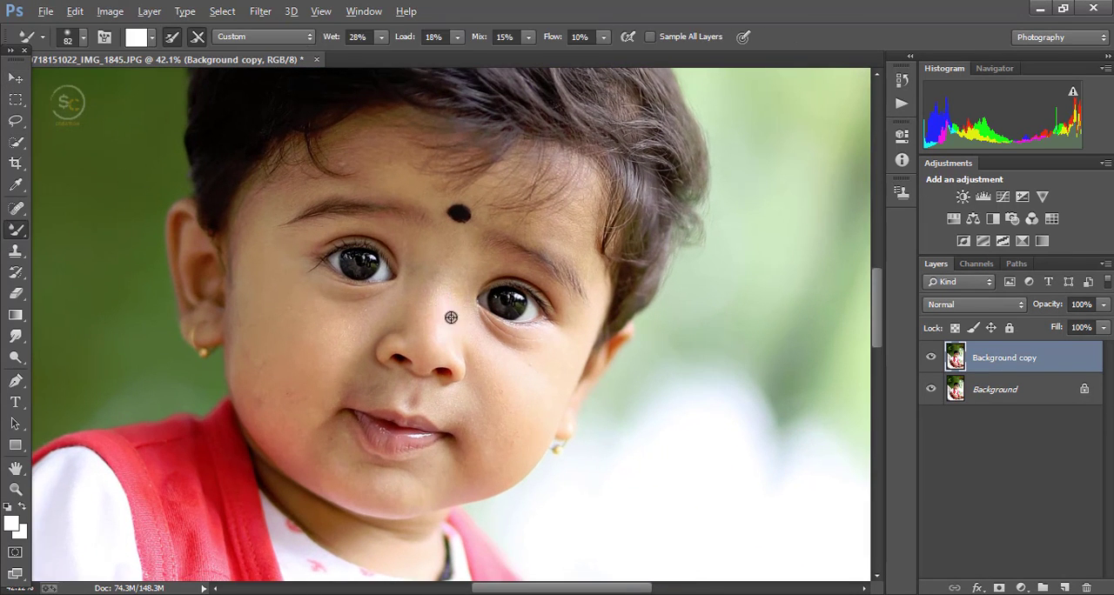
pyautogui.keyDown('alt'); pyautogui.scroll(4, 435, 318); pyautogui.keyUp('alt')
pyautogui.rightClick(467, 269)
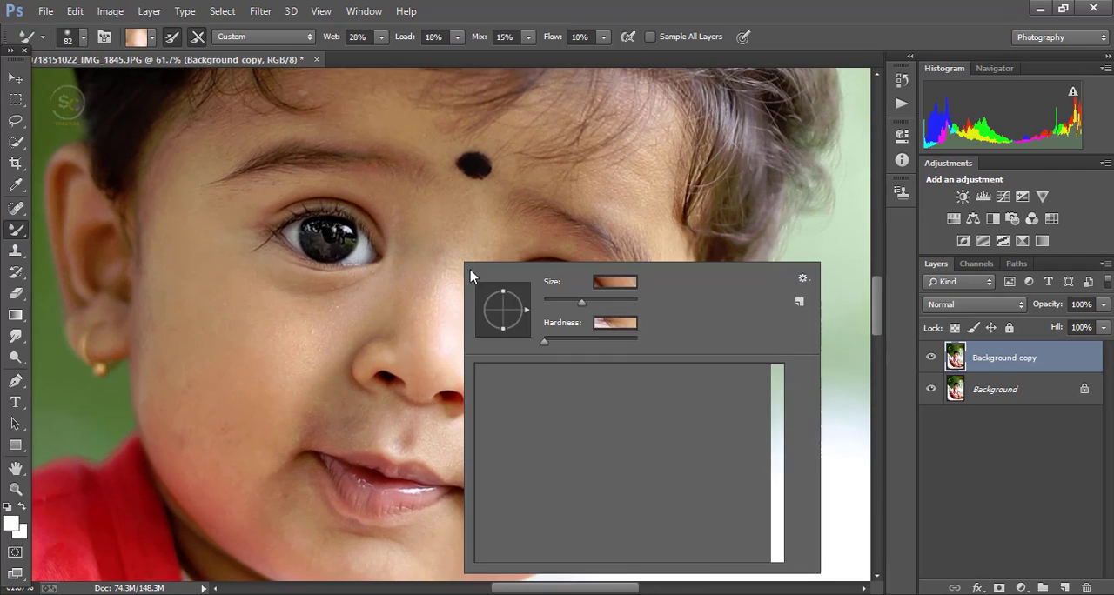
pyautogui.keyDown('alt'); pyautogui.click(440, 332); pyautogui.keyUp('alt')
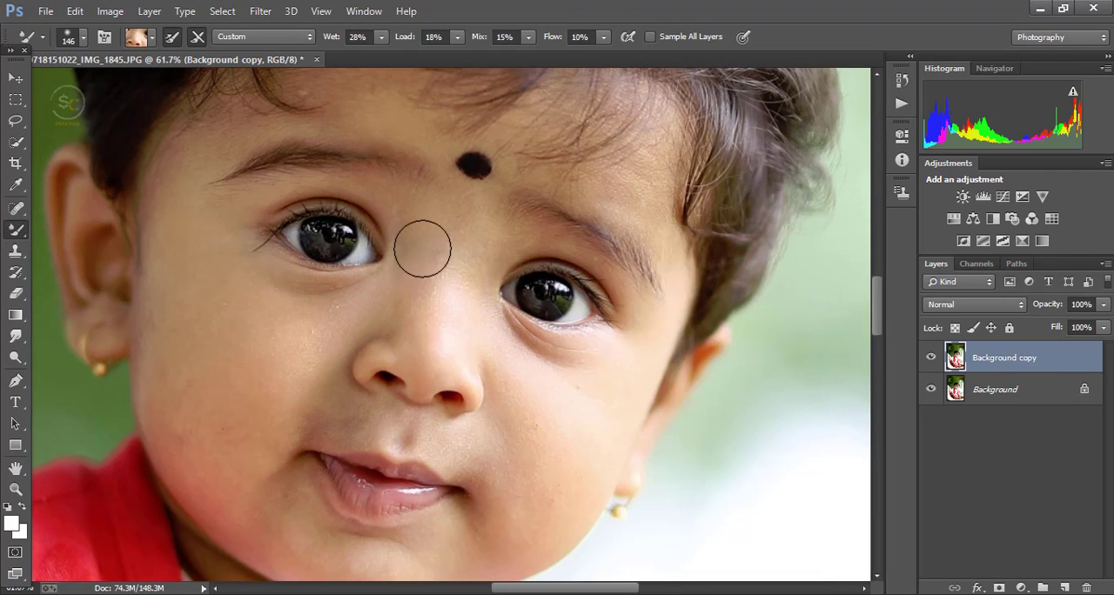
pyautogui.keyDown('alt'); pyautogui.click(275, 371); pyautogui.keyUp('alt')
pyautogui.moveTo(292, 356)
pyautogui.mouseDown()
pyautogui.moveTo(242, 420)
pyautogui.moveTo(195, 380)
pyautogui.moveTo(214, 442)
pyautogui.mouseUp()
pyautogui.keyDown('alt'); pyautogui.click(242, 358); pyautogui.keyUp('alt')
pyautogui.moveTo(230, 339)
pyautogui.mouseDown()
pyautogui.moveTo(228, 453)
pyautogui.moveTo(246, 502)
pyautogui.moveTo(251, 474)
pyautogui.mouseUp()
pyautogui.keyDown('alt'); pyautogui.click(202, 400); pyautogui.keyUp('alt')
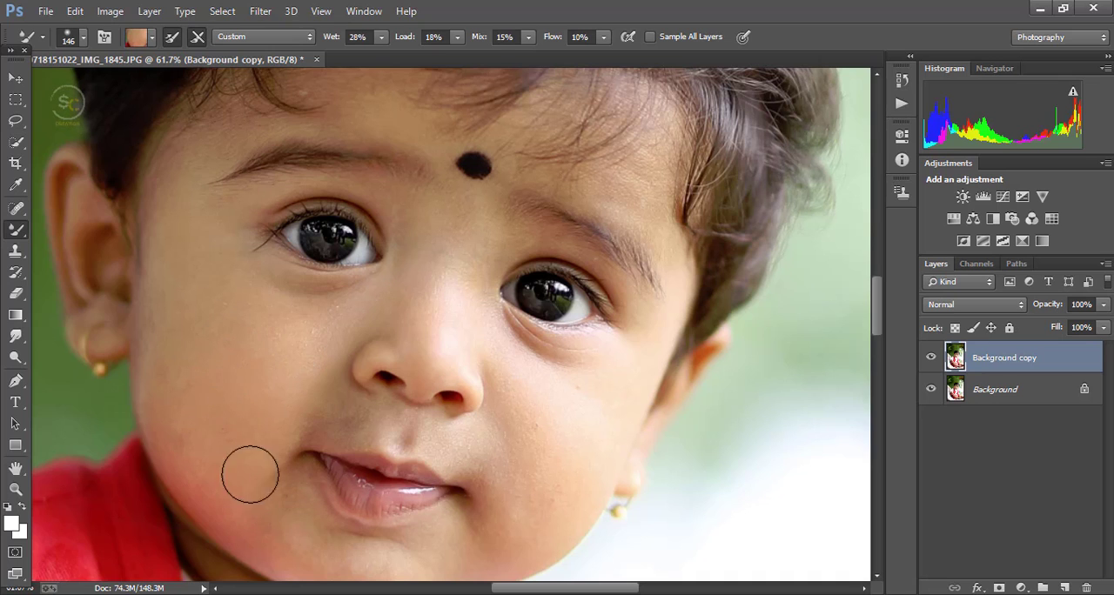
pyautogui.keyDown('alt'); pyautogui.click(213, 407); pyautogui.keyUp('alt')
# Step: Examine the smoothed face, eyes and forehead at different magnifications for blemishes, with the Spot Healing Brush ready
pyautogui.scroll(-7, 243, 461)
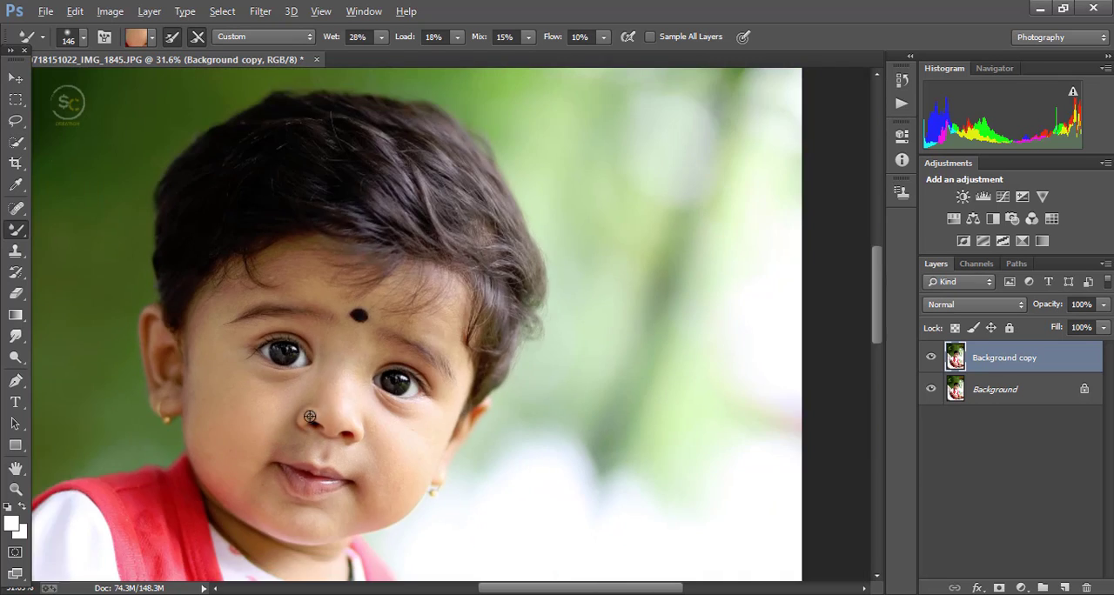
pyautogui.scroll(8, 252, 418)
pyautogui.scroll(3, 244, 415)
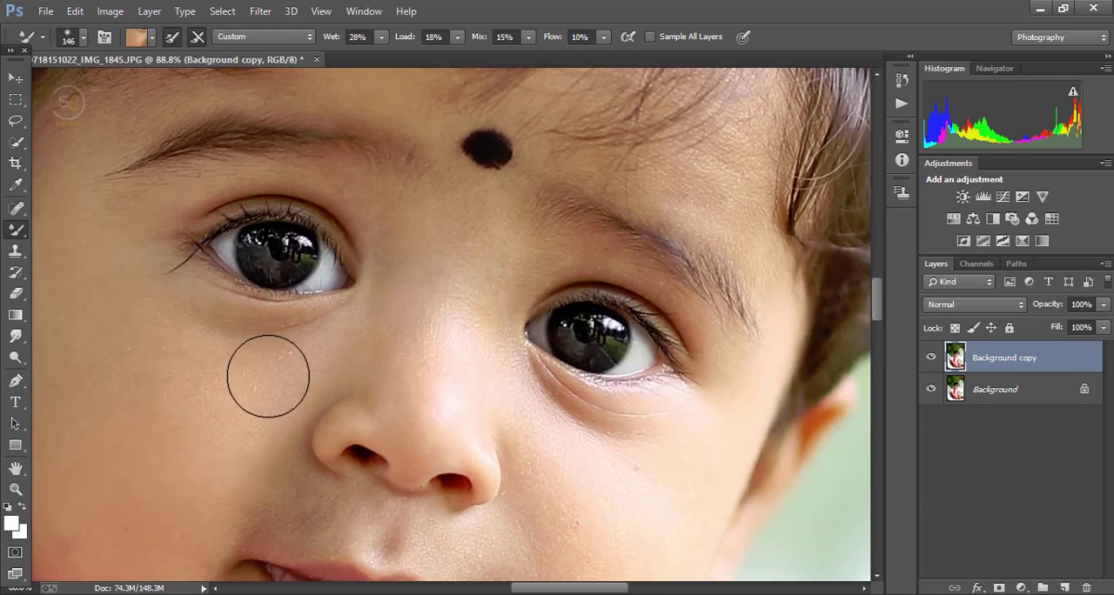
pyautogui.scroll(-4, 261, 376)
pyautogui.scroll(5, 234, 386)
pyautogui.press('j')
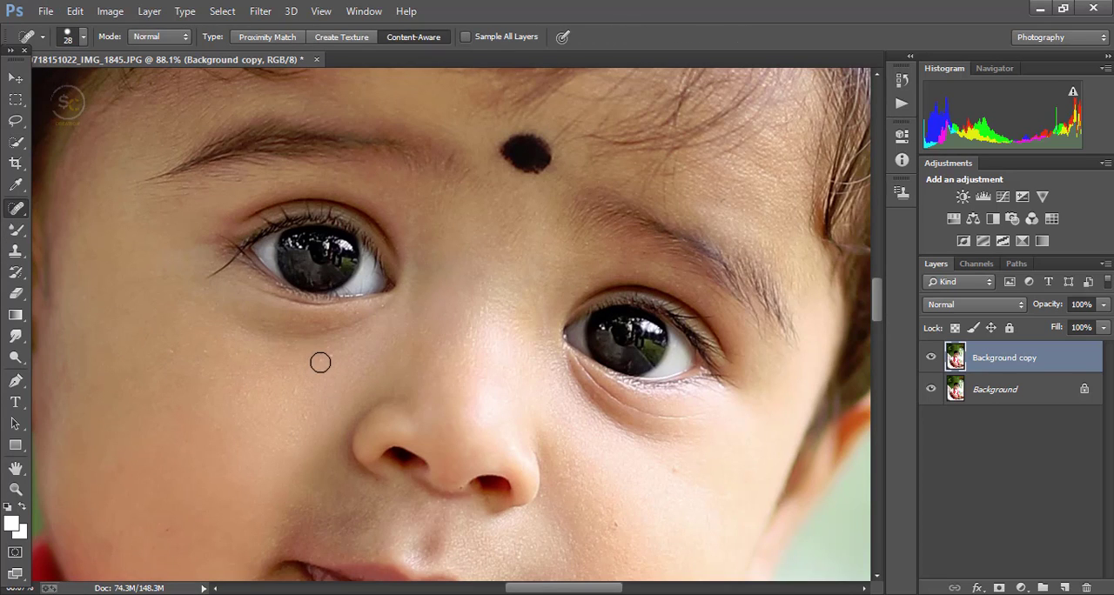
pyautogui.scroll(-4, 319, 391)
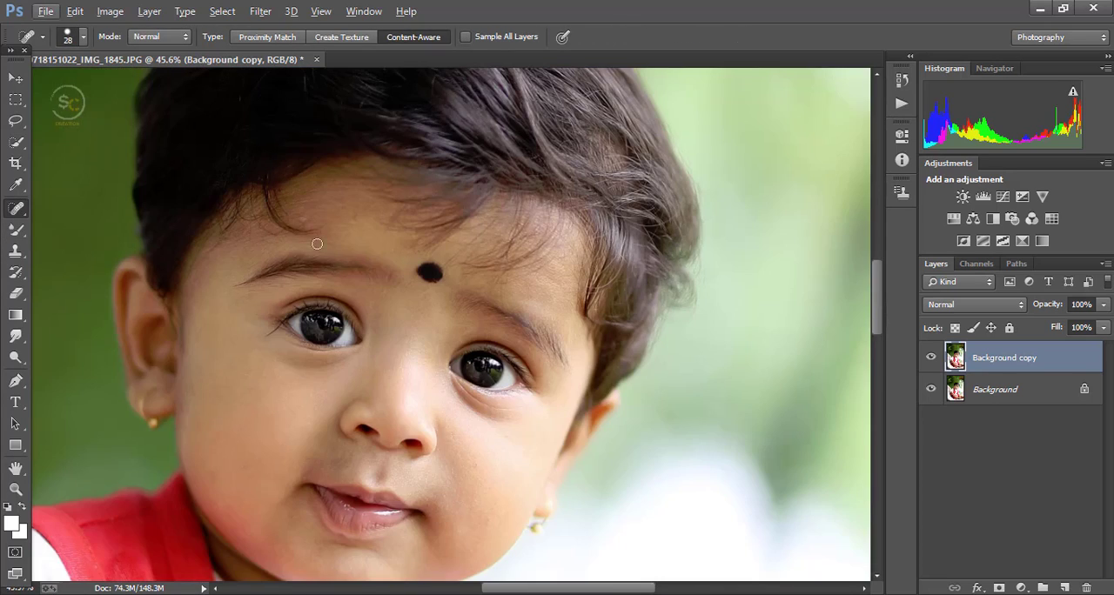
pyautogui.scroll(4, 305, 217)
pyautogui.scroll(-4, 345, 237)
pyautogui.scroll(4, 316, 223)
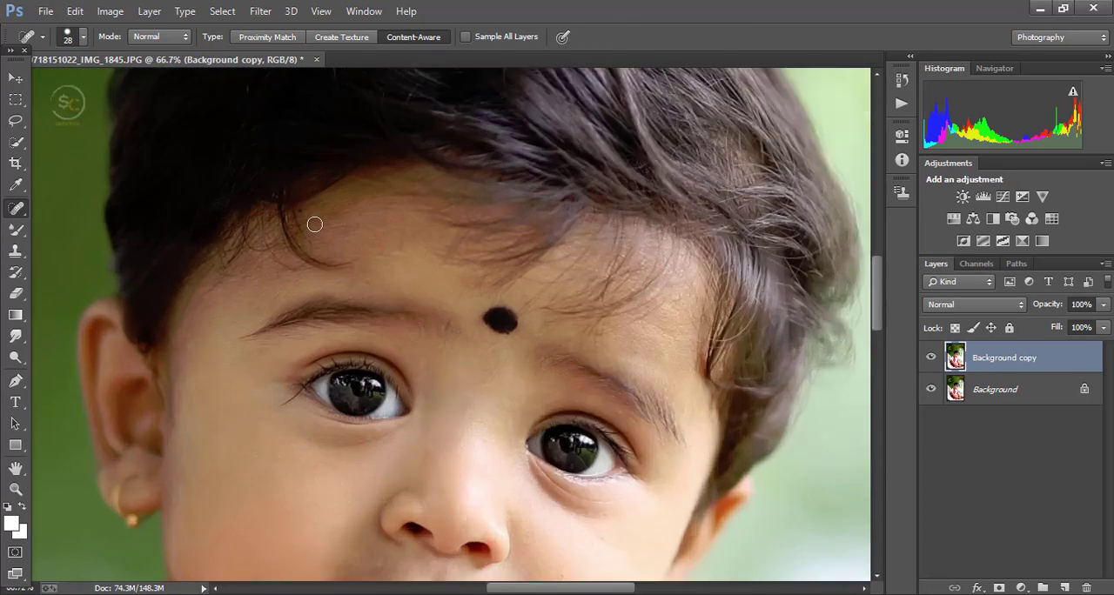
pyautogui.scroll(-2, 375, 275)
pyautogui.scroll(-1, 375, 275)
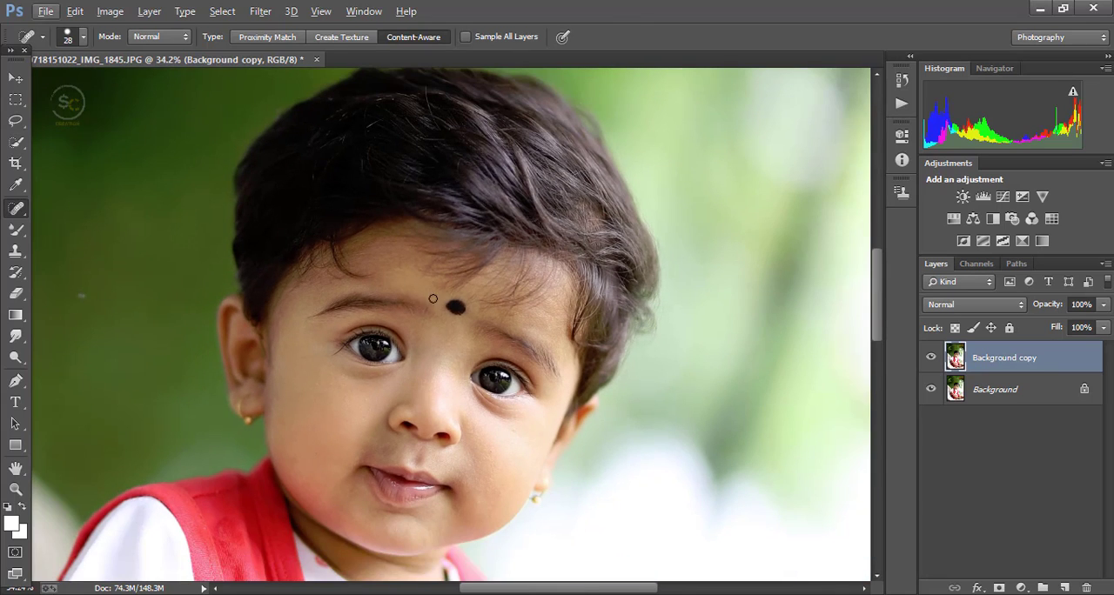
# Step: Lighten the midtones of the child's face with the Dodge tool at size 261 and 7% exposure
pyautogui.click(15, 357)
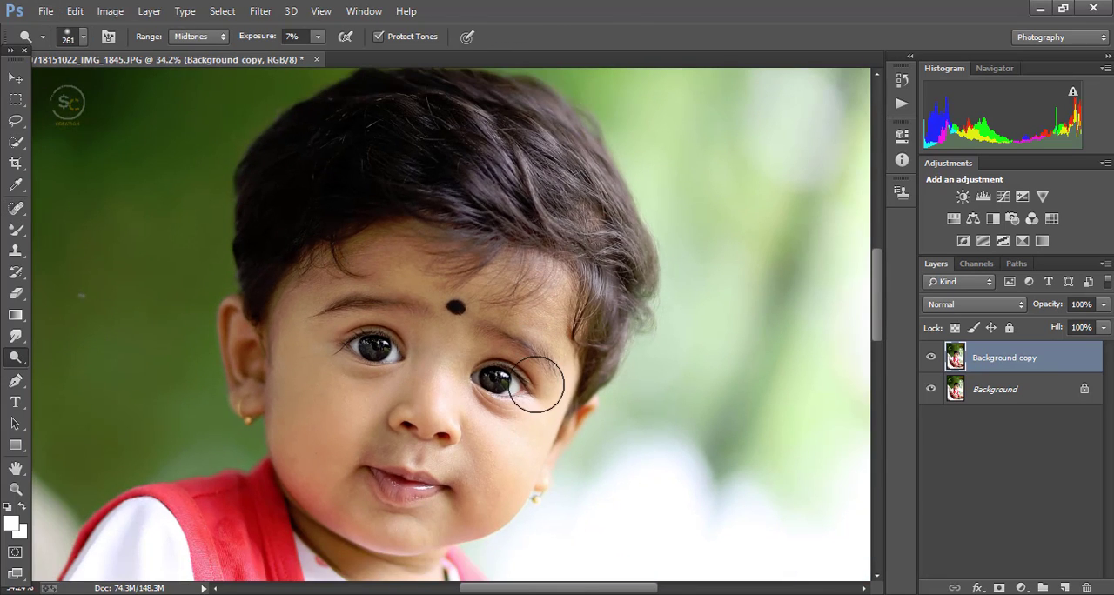
pyautogui.scroll(-2, 506, 473)
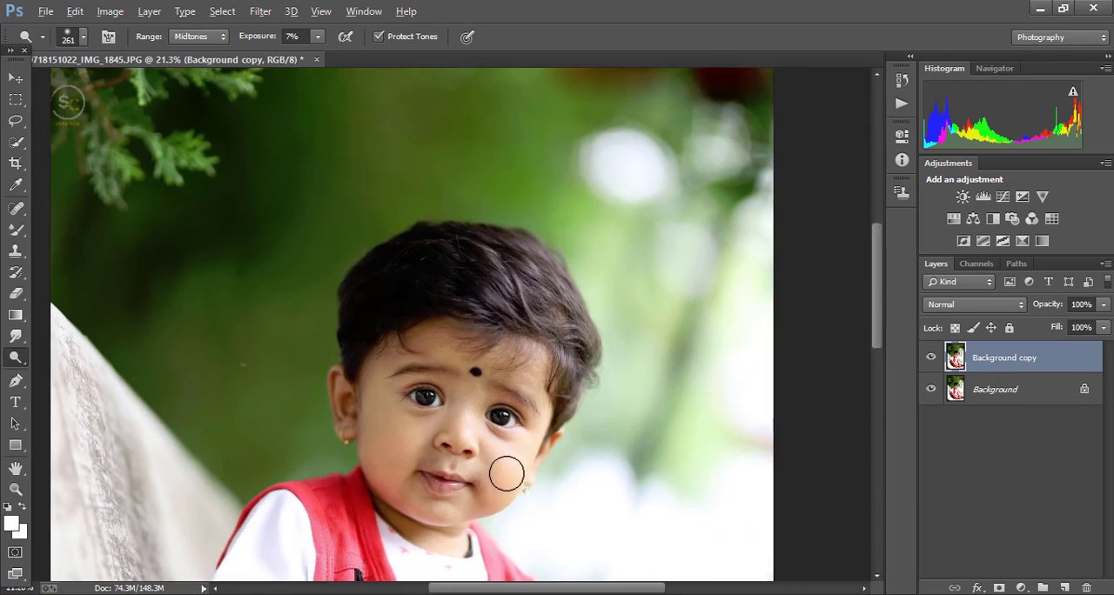
pyautogui.scroll(4, 506, 473)
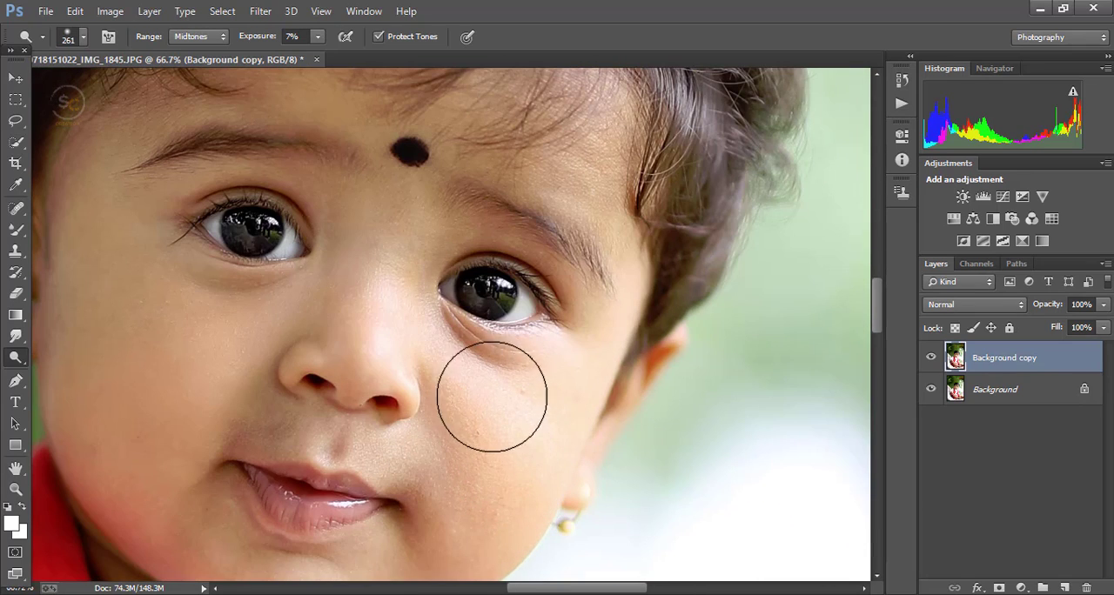
pyautogui.scroll(-4, 484, 371)
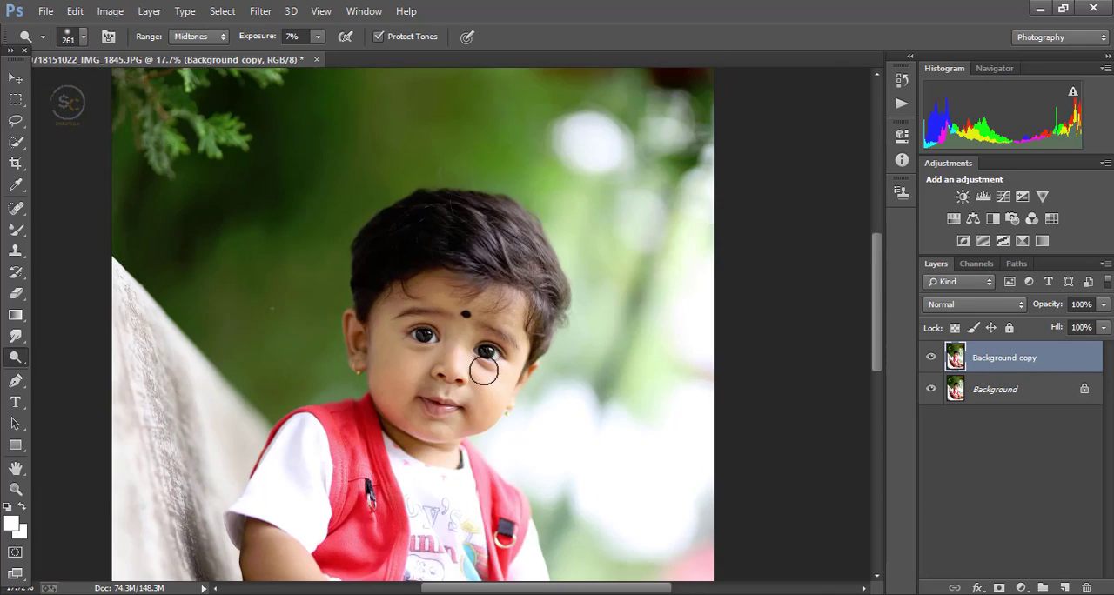
pyautogui.scroll(3, 475, 426)
pyautogui.scroll(-3, 498, 450)
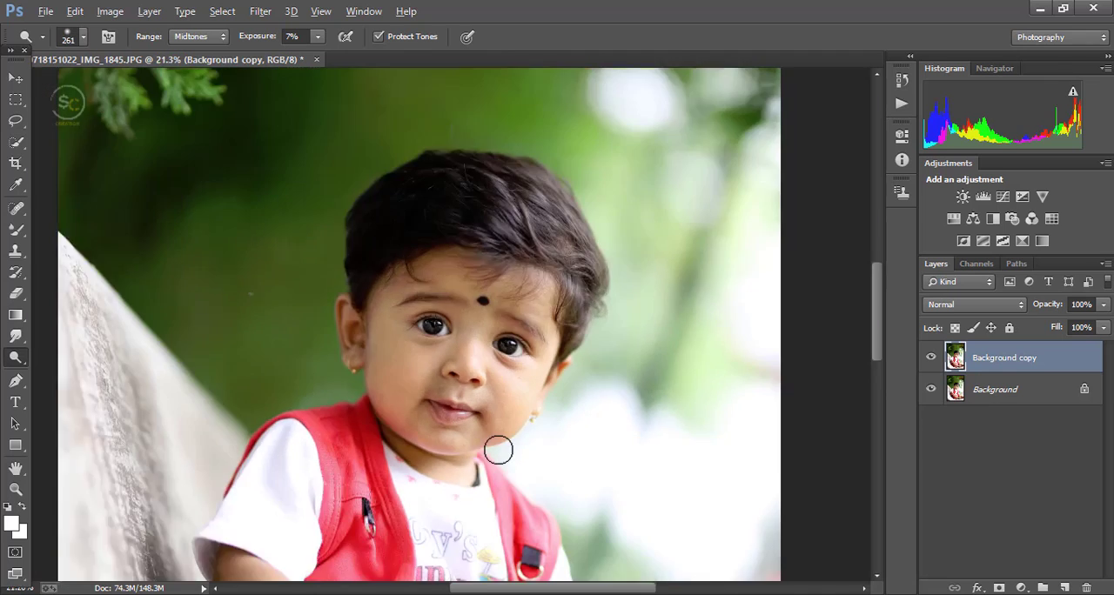
pyautogui.scroll(-2, 499, 449)
pyautogui.click(15, 78)
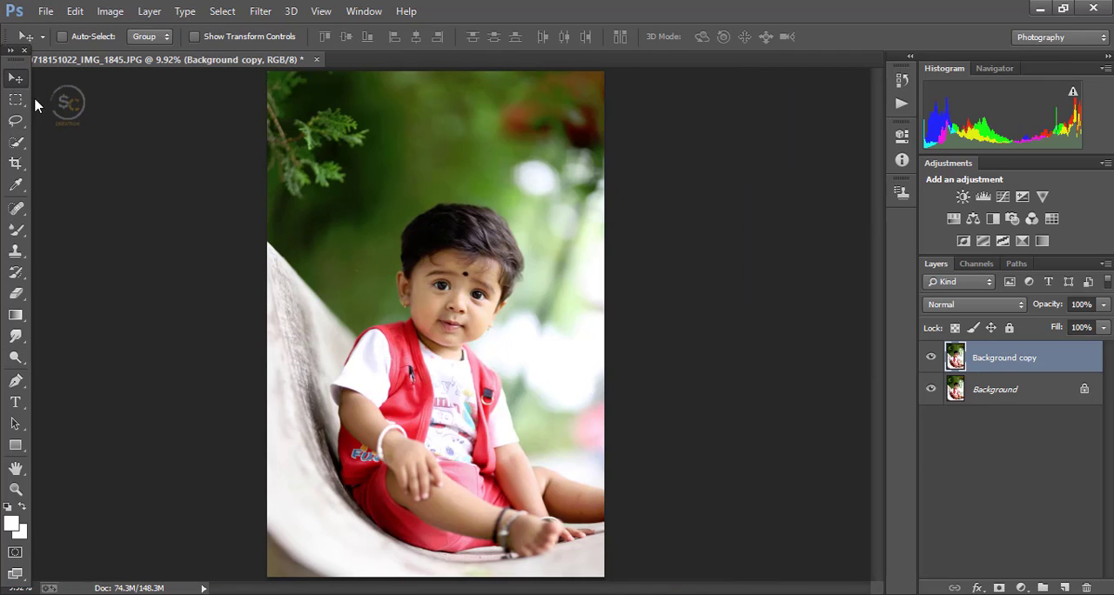
pyautogui.scroll(-1, 435, 287)
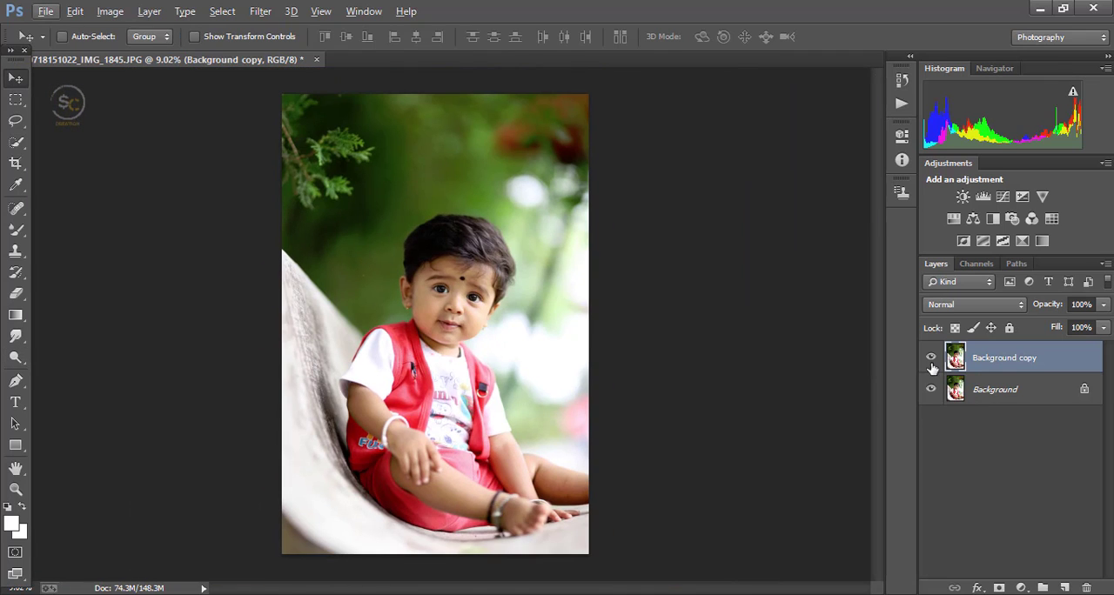
# Step: Merge the retouched copy into the Background and duplicate the resulting layer as Background copy
pyautogui.rightClick(1018, 364)
pyautogui.click(784, 485)
pyautogui.rightClick(1011, 363)
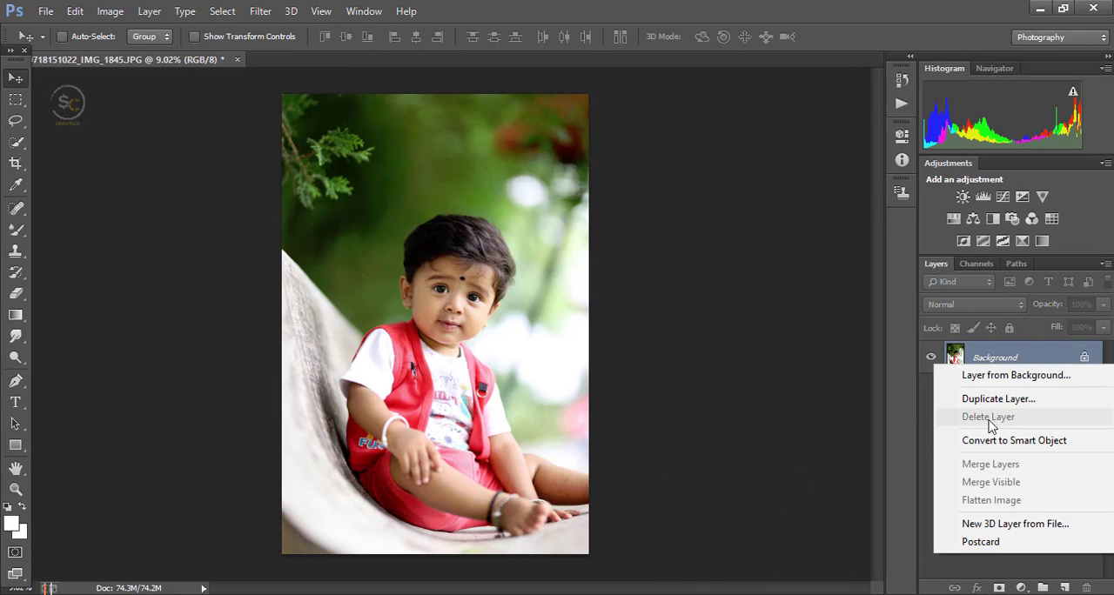
pyautogui.click(984, 399)
pyautogui.click(702, 184)
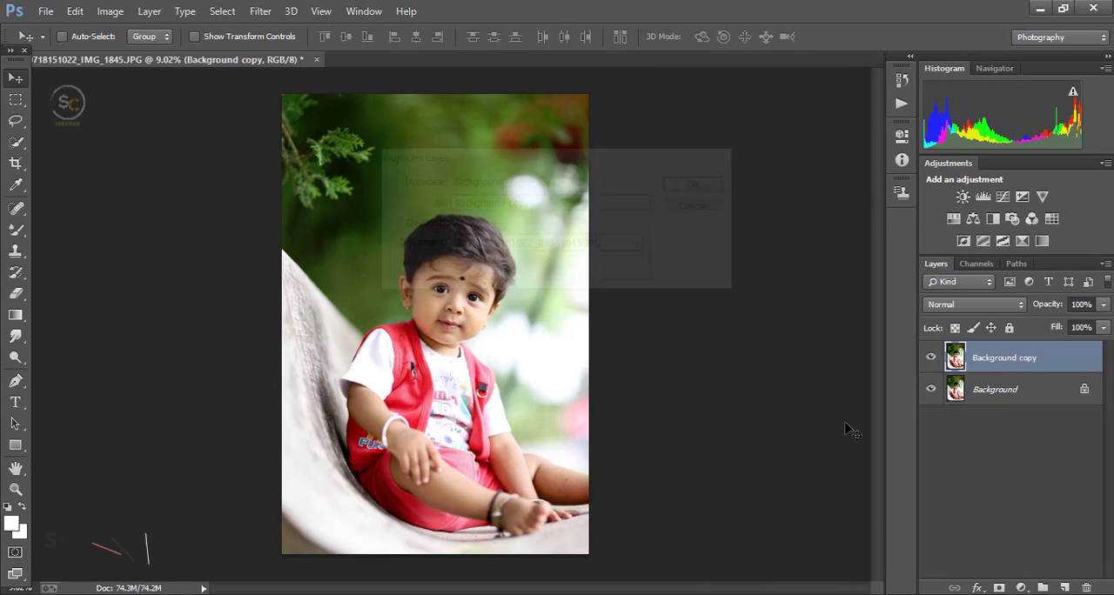
# Step: Add a Hue/Saturation adjustment layer with Saturation at -3 and compare the photo with and without it
pyautogui.click(1022, 589)
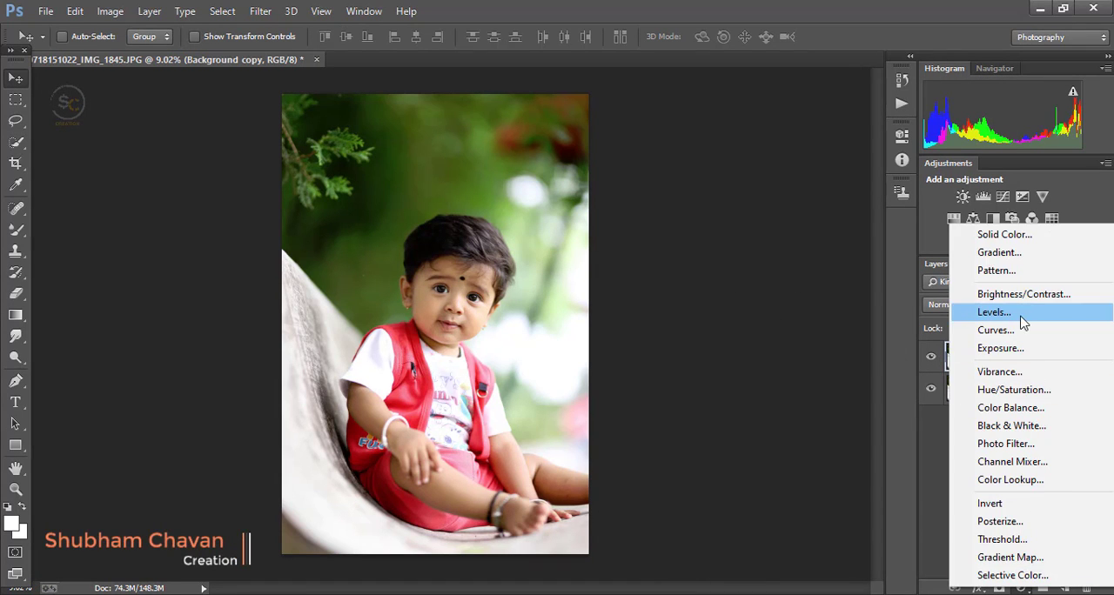
pyautogui.click(1012, 391)
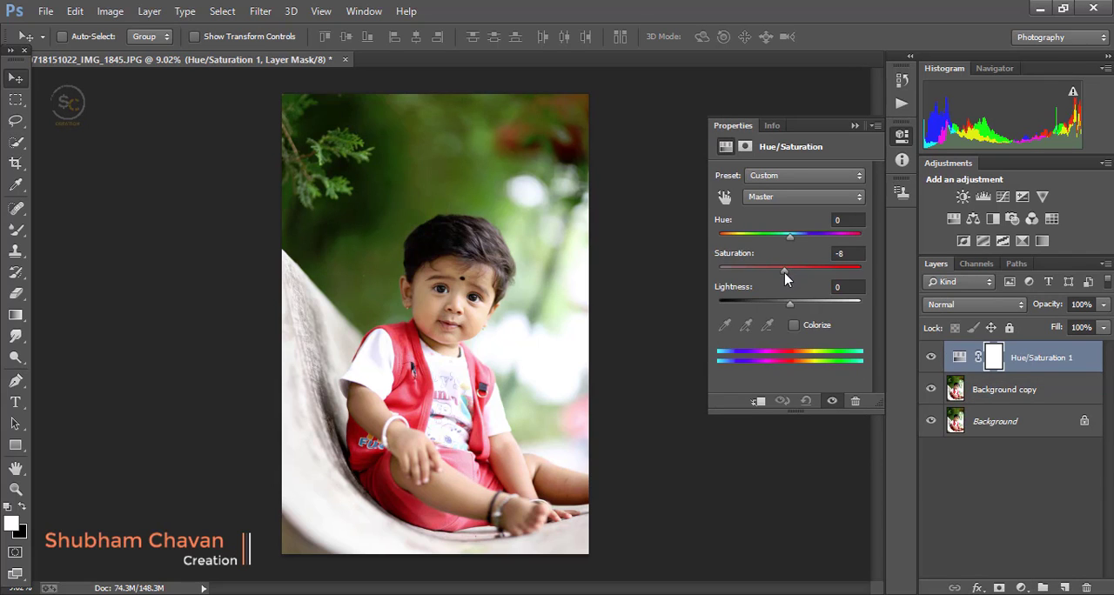
pyautogui.moveTo(784, 272)
pyautogui.mouseDown()
pyautogui.moveTo(771, 277)
pyautogui.moveTo(810, 279)
pyautogui.moveTo(790, 289)
pyautogui.mouseUp()
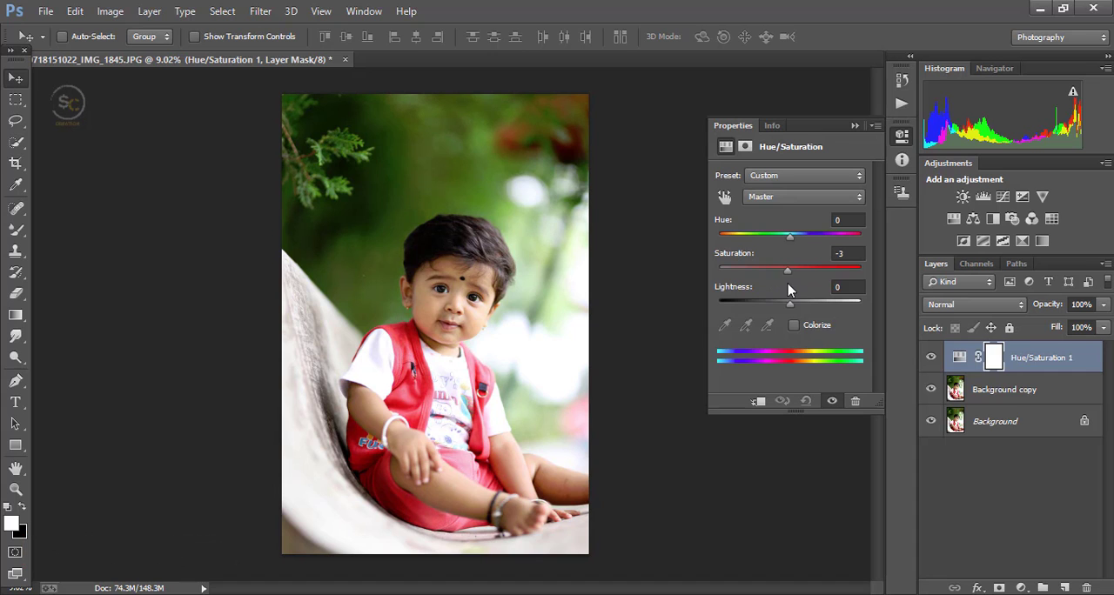
pyautogui.click(854, 126)
pyautogui.click(930, 360)
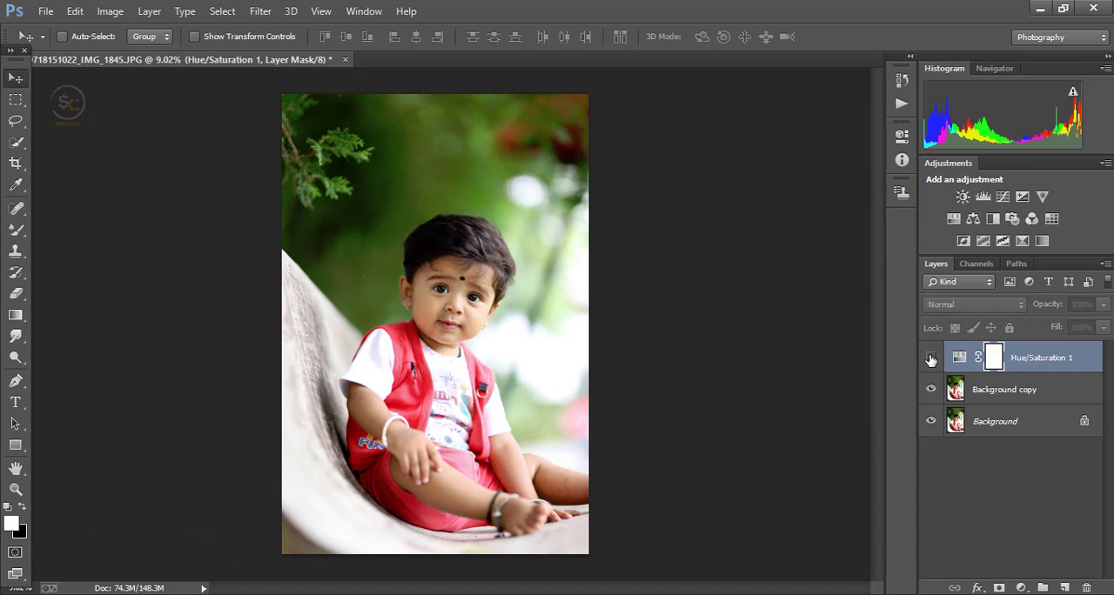
pyautogui.click(930, 360)
# Step: Merge the Hue/Saturation adjustment and the copy into the Background, and copy the result to a new layer
pyautogui.rightClick(1092, 370)
pyautogui.click(843, 484)
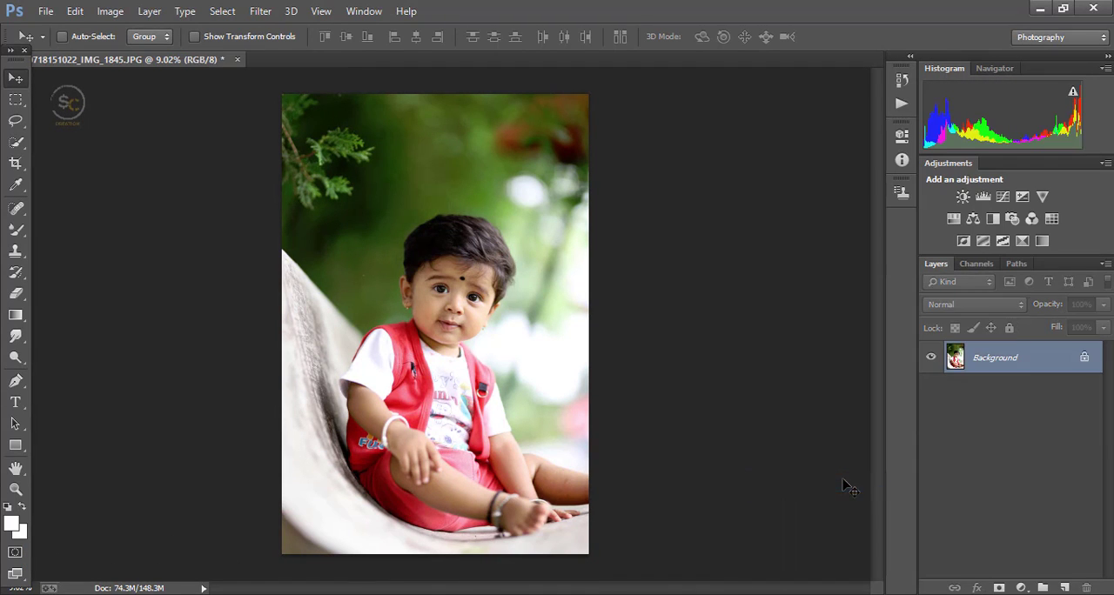
pyautogui.hotkey('ctrl', 'j')
# Step: In the Camera Raw Filter, set Contrast to +8, Highlights to -71, Shadows to +23, Whites to +23 and Blacks to -20
pyautogui.click(260, 11)
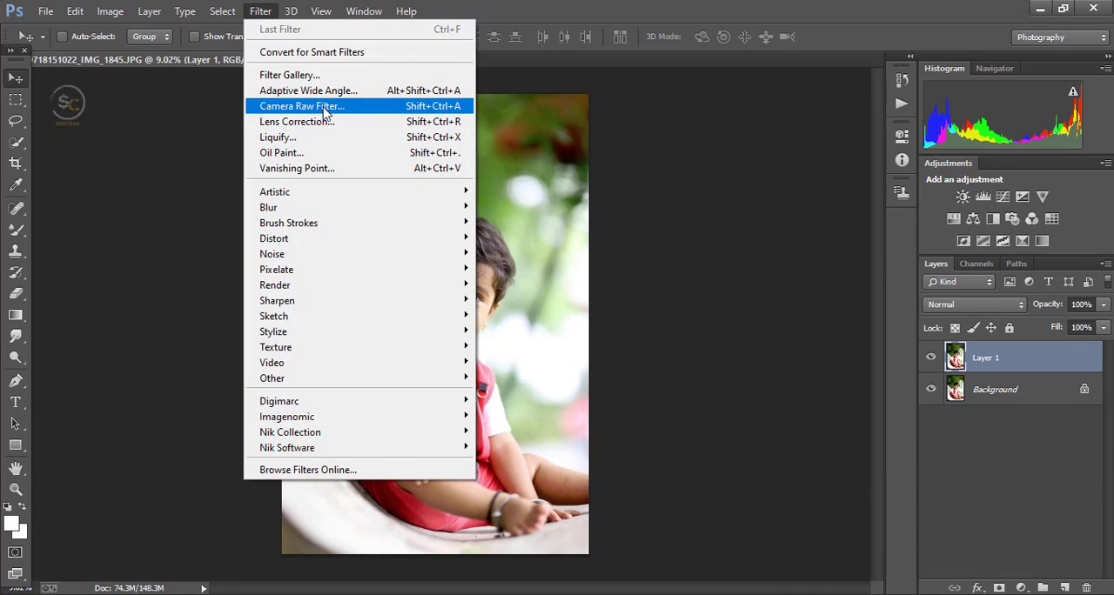
pyautogui.click(323, 106)
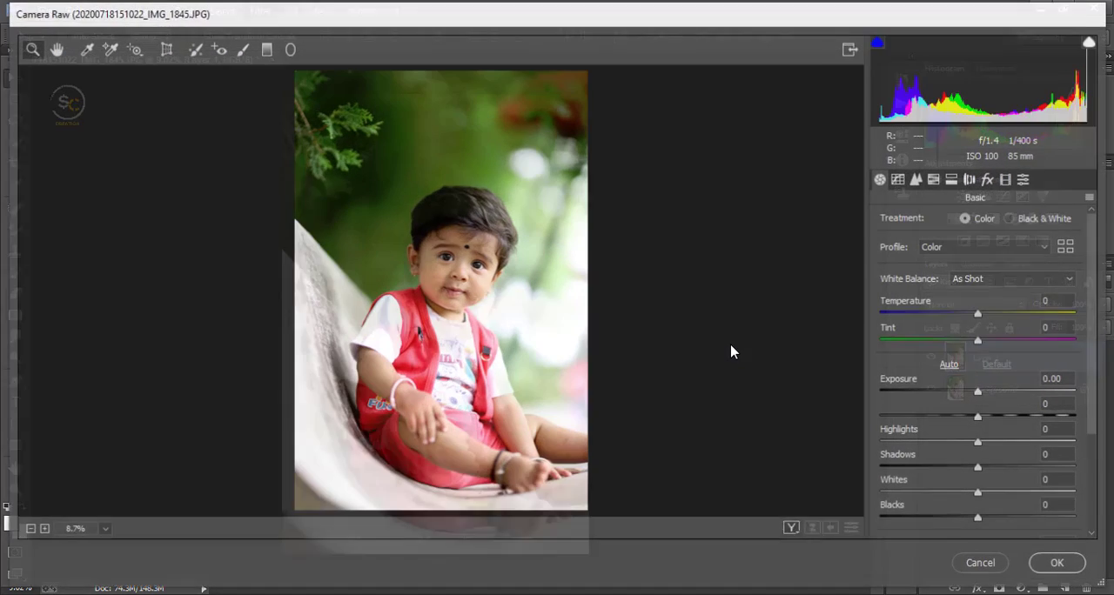
pyautogui.moveTo(965, 520); pyautogui.dragTo(850, 453)
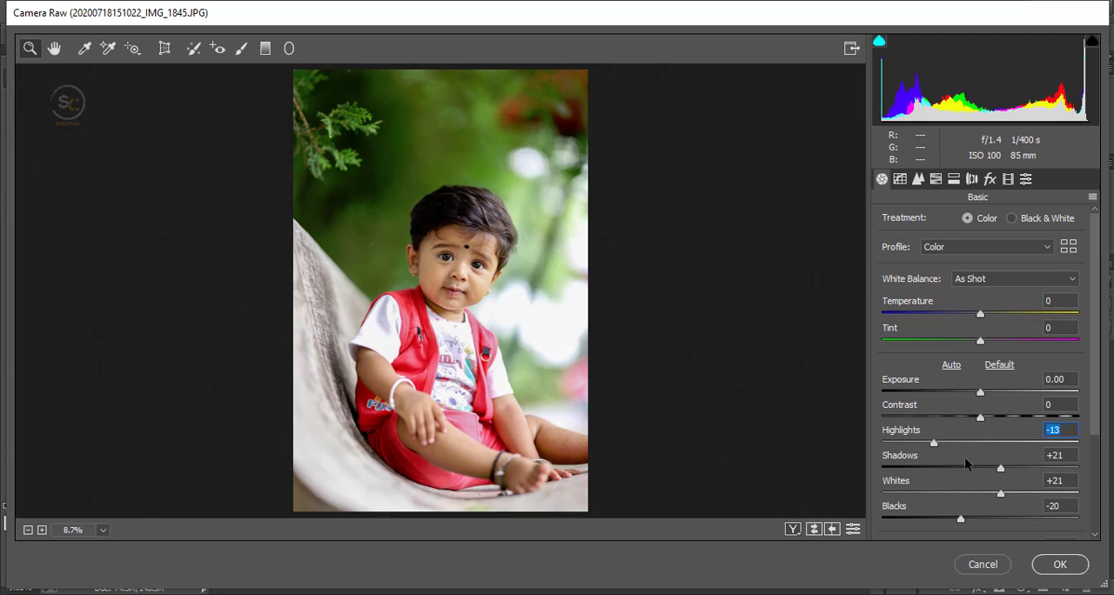
pyautogui.moveTo(964, 457); pyautogui.dragTo(910, 463)
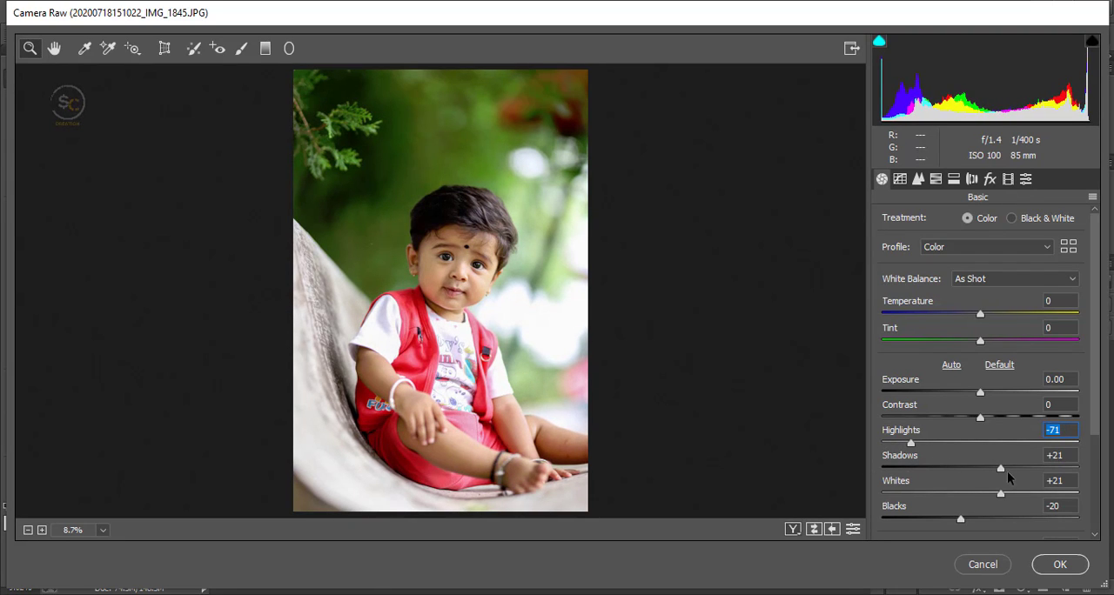
pyautogui.moveTo(1001, 471); pyautogui.dragTo(1003, 493)
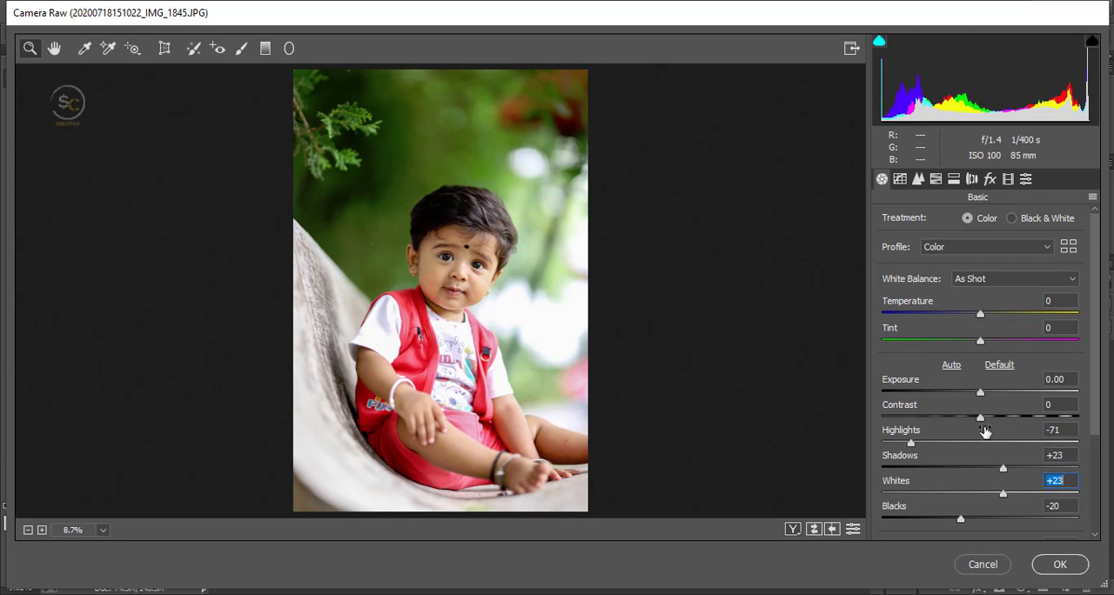
pyautogui.moveTo(981, 419); pyautogui.dragTo(990, 424)
pyautogui.scroll(-3, 992, 436)
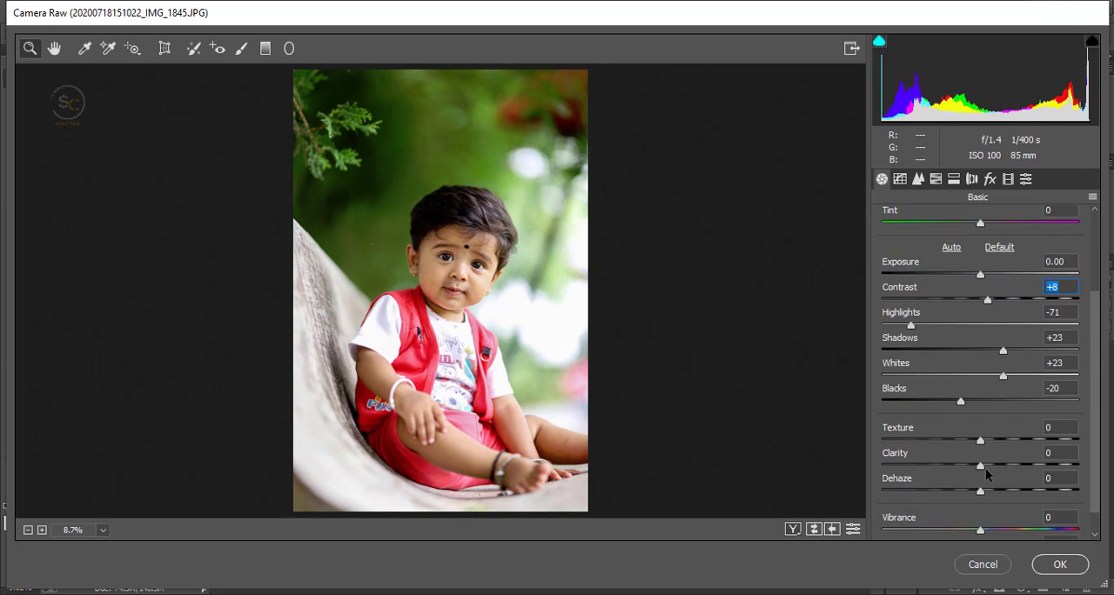
# Step: Set Clarity to +8 and White Balance to Auto, and show the before and after views side by side
pyautogui.moveTo(981, 465)
pyautogui.mouseDown()
pyautogui.moveTo(1000, 468)
pyautogui.moveTo(989, 473)
pyautogui.mouseUp()
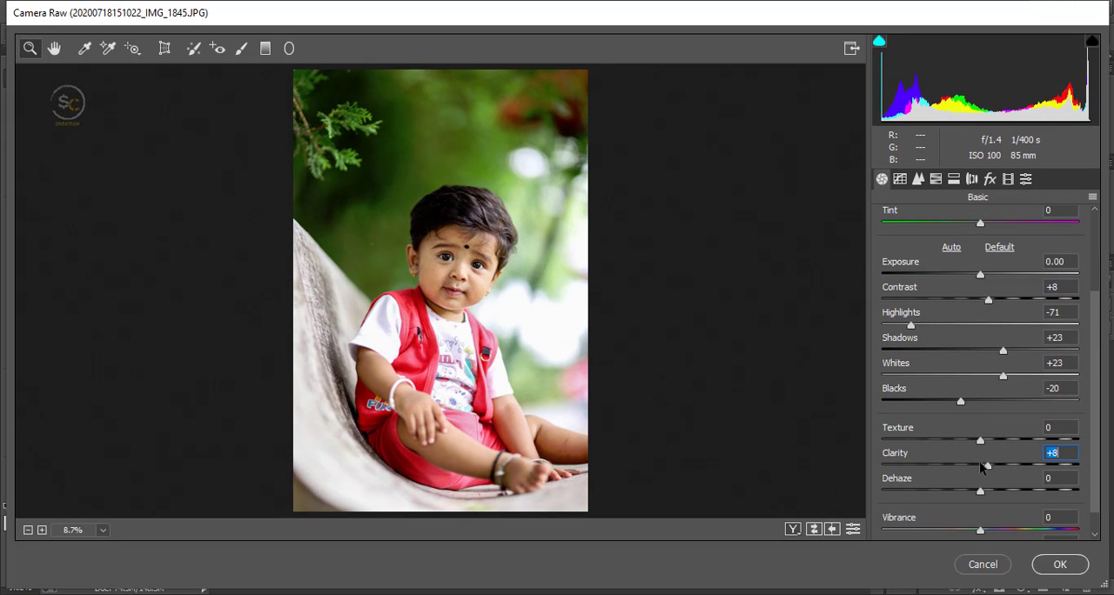
pyautogui.scroll(3, 903, 423)
pyautogui.click(983, 279)
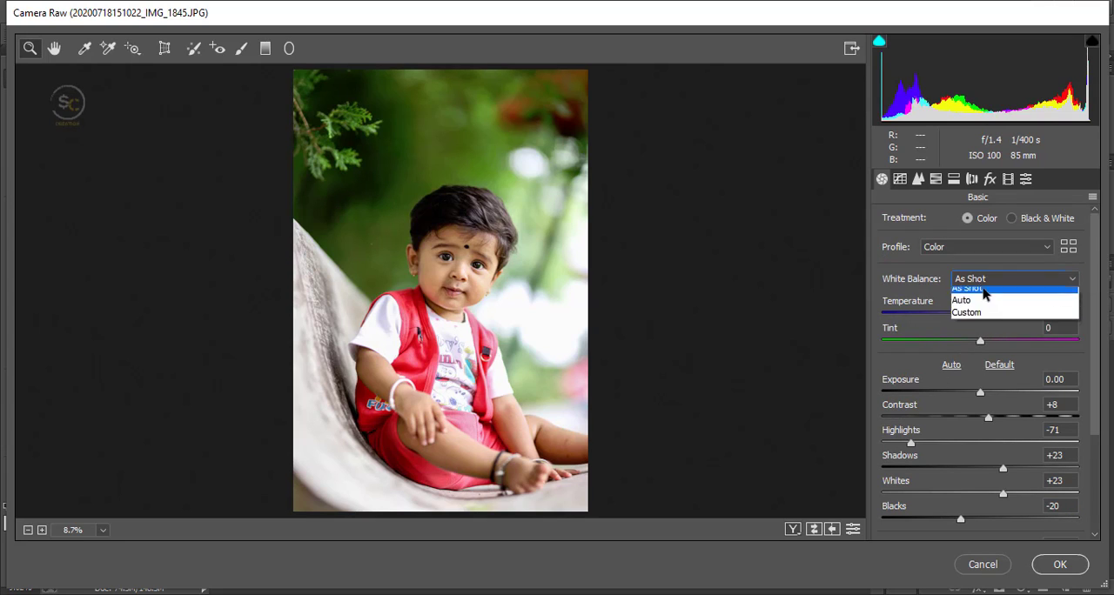
pyautogui.click(989, 303)
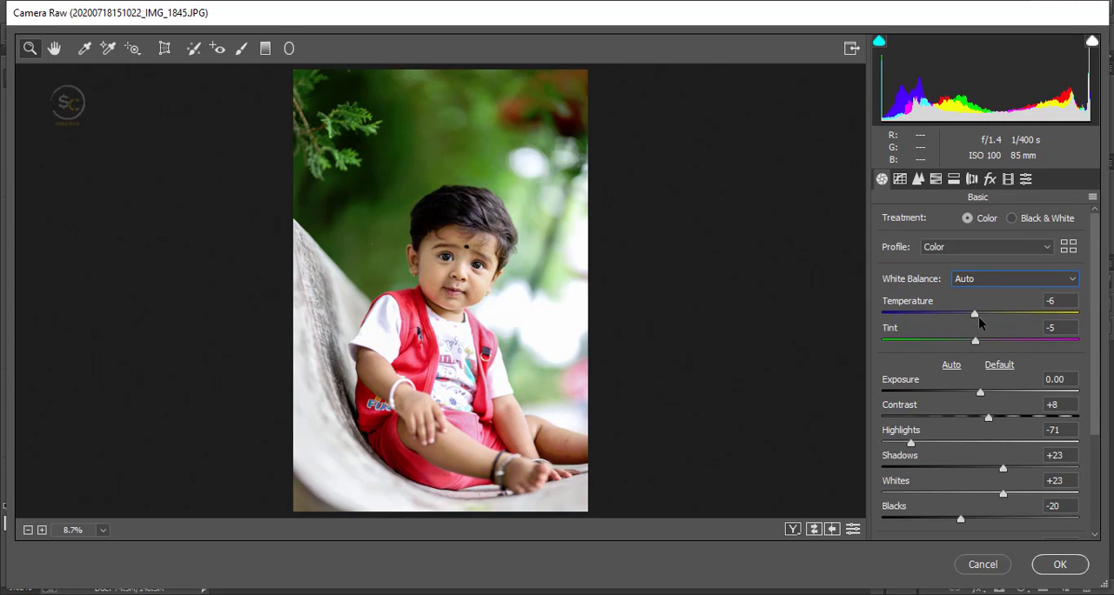
pyautogui.click(792, 529)
# Step: In the HSL Hue adjustments, set Yellows to +6 and Greens to -100 to turn the foliage yellow
pyautogui.click(936, 179)
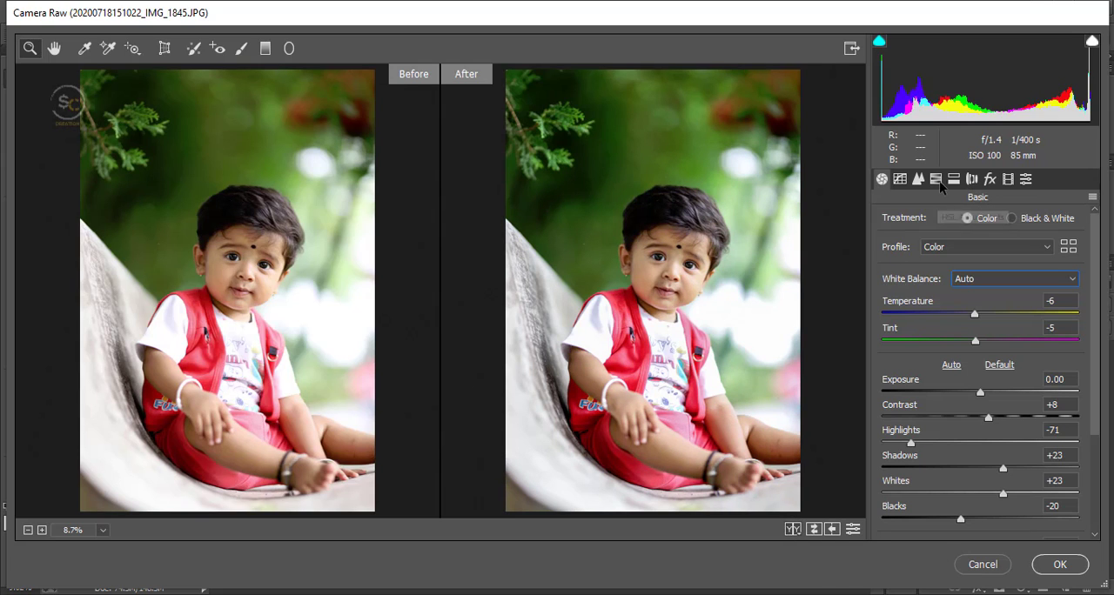
pyautogui.moveTo(998, 357); pyautogui.dragTo(864, 364)
pyautogui.doubleClick(1018, 353)
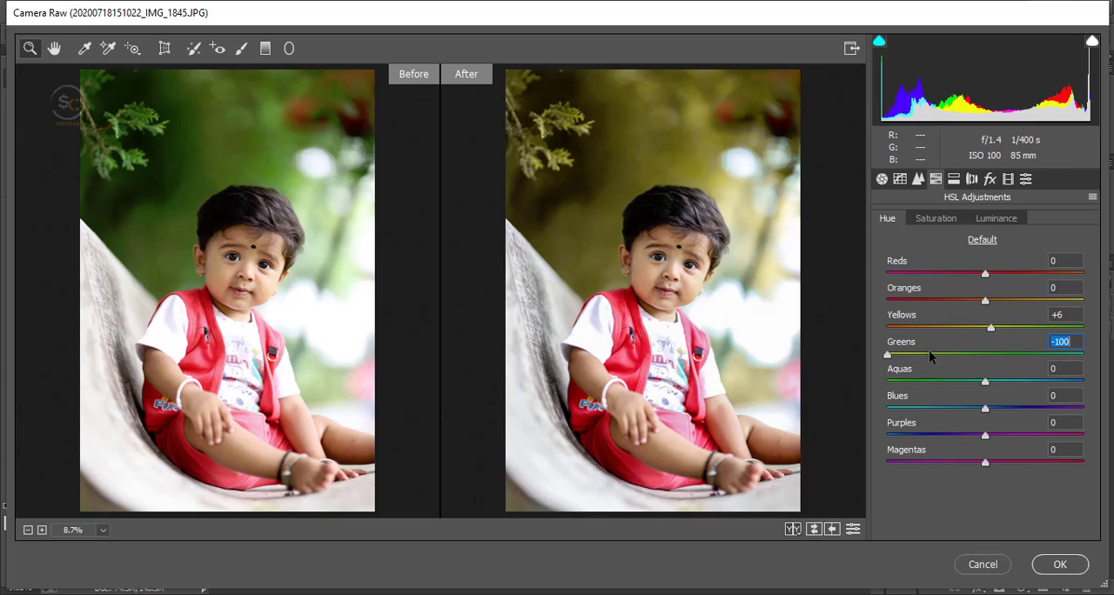
pyautogui.moveTo(929, 357); pyautogui.dragTo(870, 362)
# Step: In the HSL Saturation adjustments, set Reds to +18, Yellows to +45, Greens to +24, Aquas to -26, Blues to +45 and Magentas to +9
pyautogui.click(938, 218)
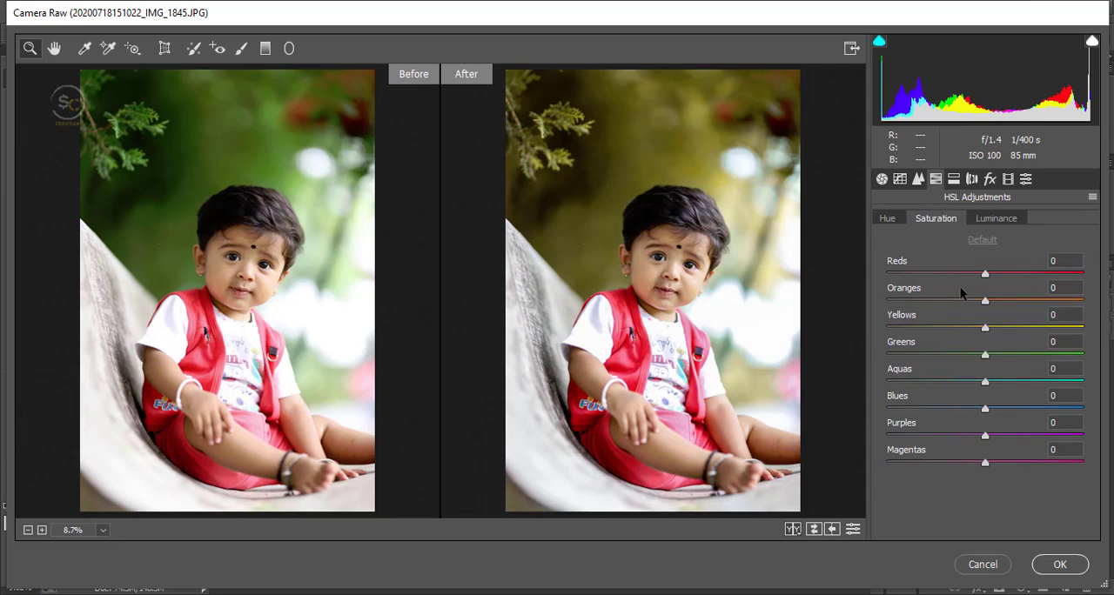
pyautogui.moveTo(983, 332); pyautogui.dragTo(1005, 374)
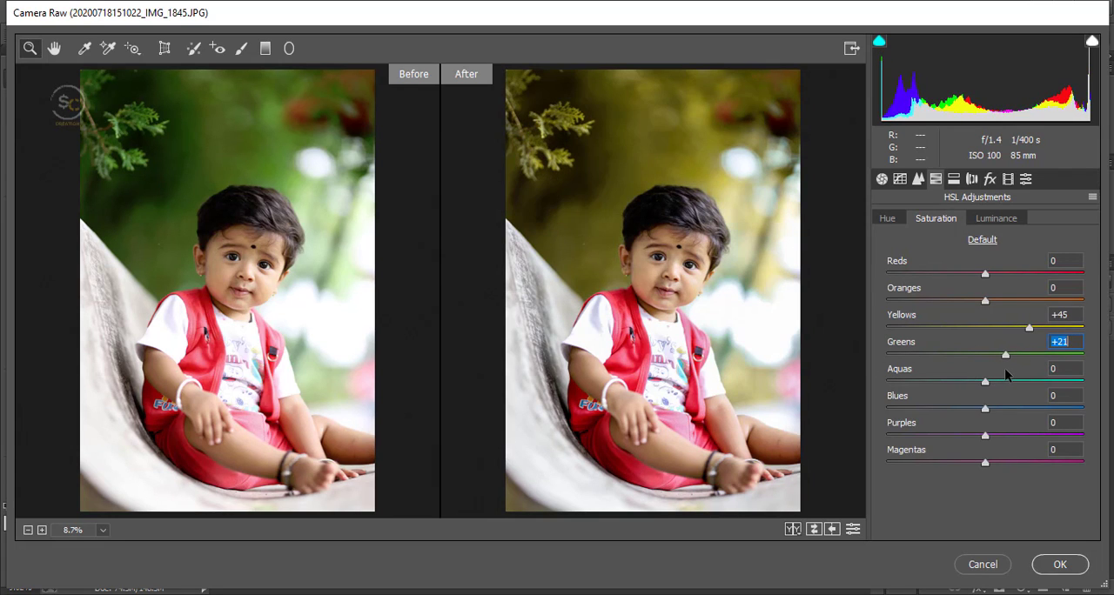
pyautogui.moveTo(991, 410); pyautogui.dragTo(1079, 389)
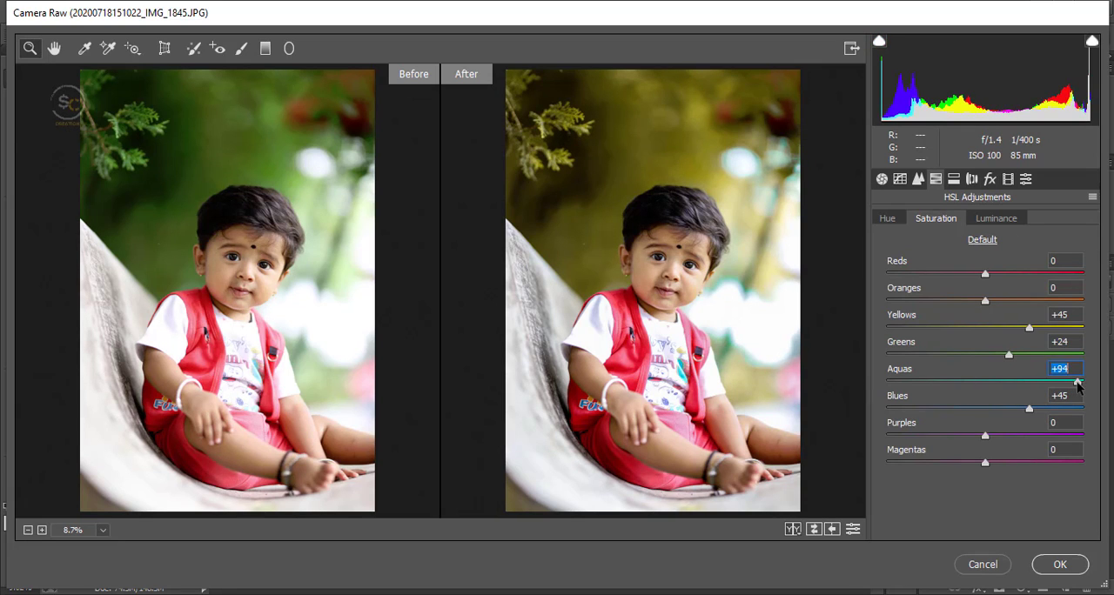
pyautogui.moveTo(918, 389); pyautogui.dragTo(1030, 387)
pyautogui.moveTo(996, 277)
pyautogui.mouseDown()
pyautogui.moveTo(1051, 282)
pyautogui.moveTo(1001, 282)
pyautogui.mouseUp()
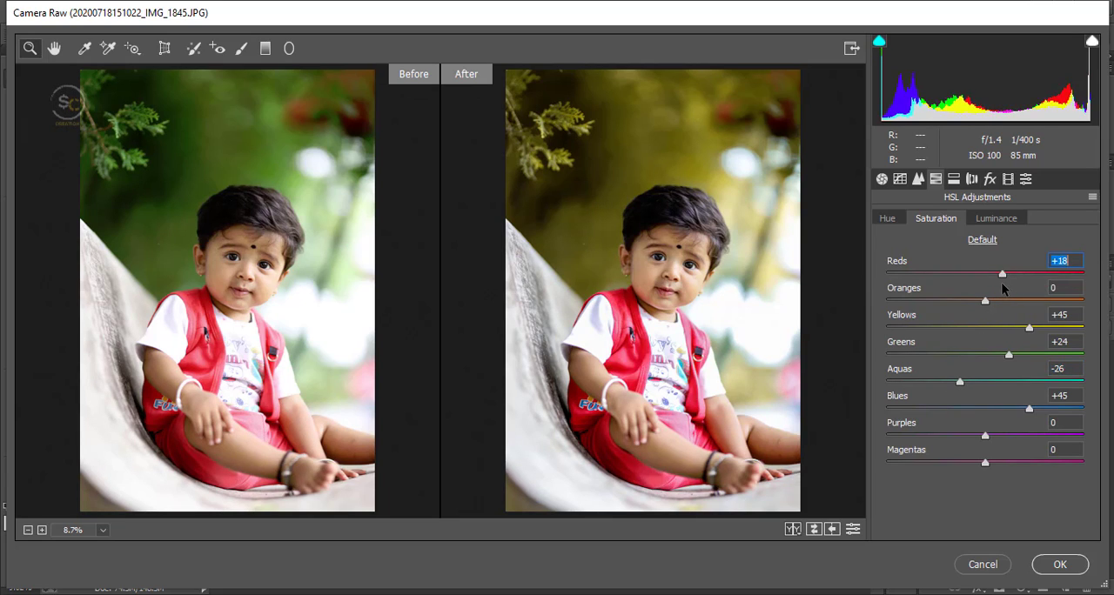
pyautogui.moveTo(985, 462)
pyautogui.mouseDown()
pyautogui.moveTo(1012, 463)
pyautogui.moveTo(940, 467)
pyautogui.moveTo(993, 470)
pyautogui.mouseUp()
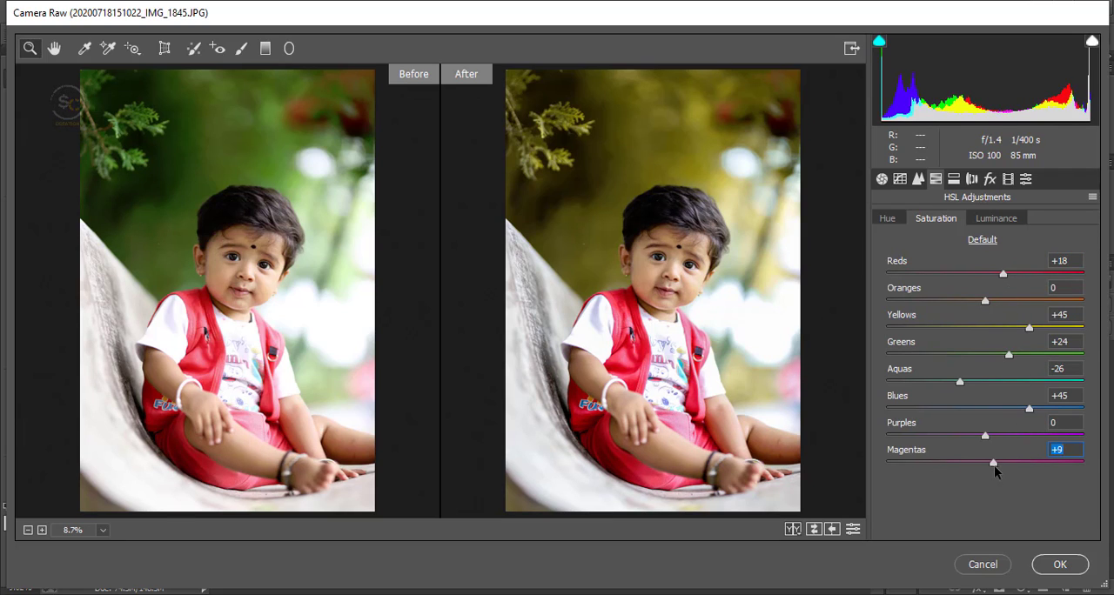
# Step: Adjust the HSL luminance of the orange and yellow tones, and set the Post Crop Vignetting Amount to -14
pyautogui.click(992, 218)
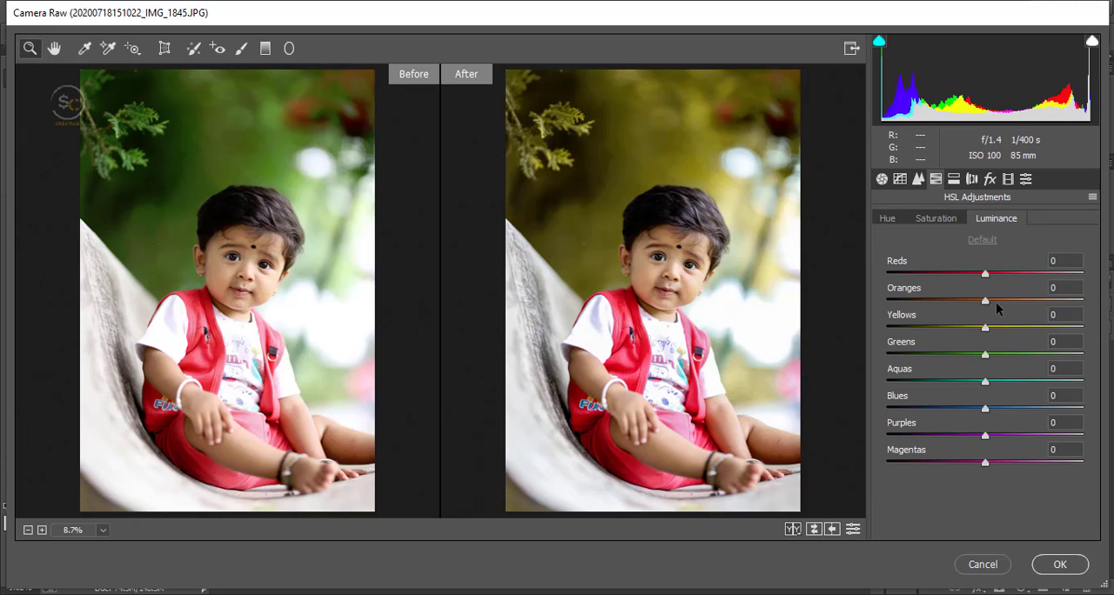
pyautogui.moveTo(997, 305); pyautogui.dragTo(987, 309)
pyautogui.doubleClick(996, 315)
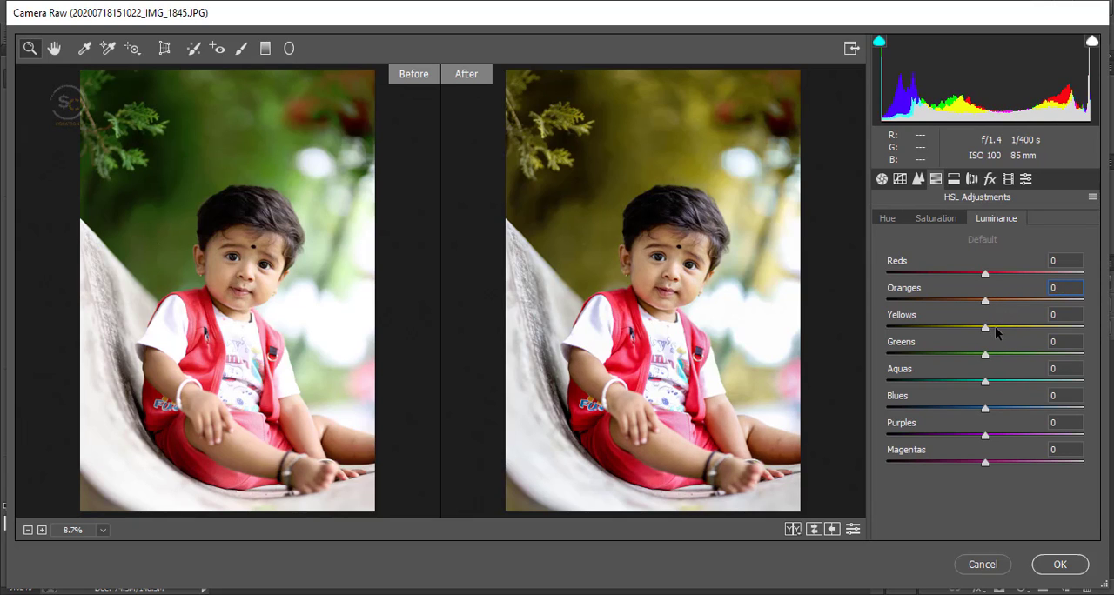
pyautogui.moveTo(996, 332); pyautogui.dragTo(971, 396)
pyautogui.click(991, 180)
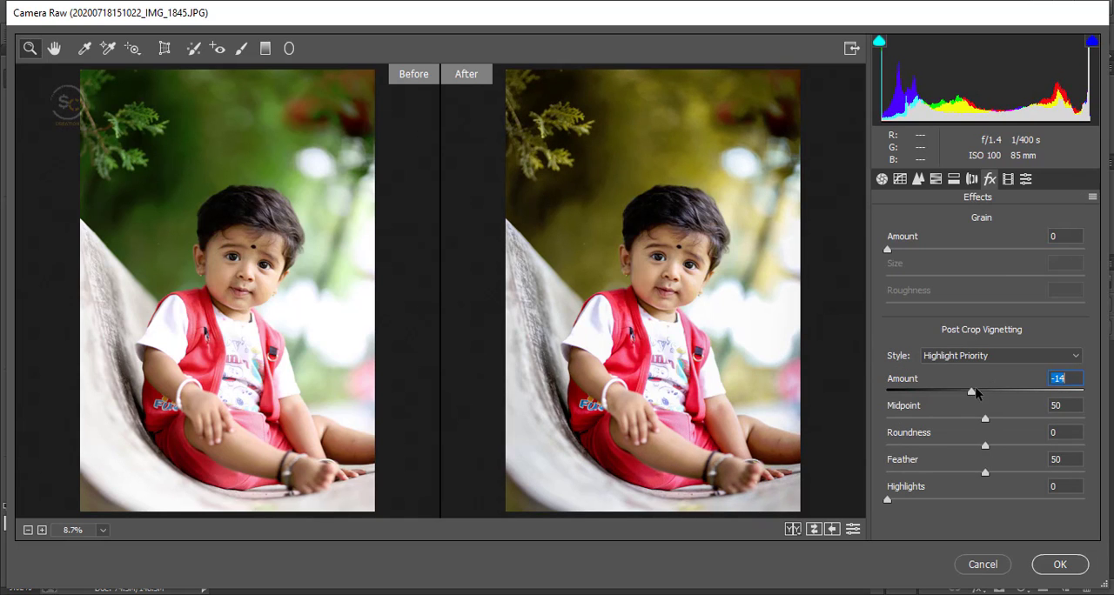
# Step: In Calibration, set Green Primary Hue to -3 and Saturation to +25, Blue Primary Saturation to +33, and apply the filter
pyautogui.click(1008, 179)
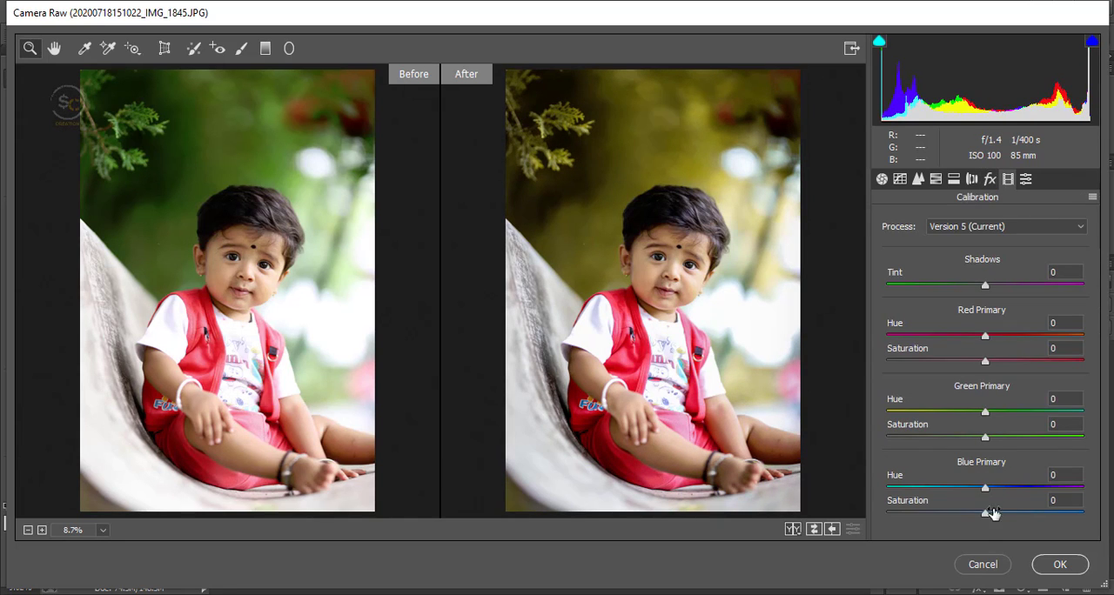
pyautogui.moveTo(994, 516); pyautogui.dragTo(985, 489)
pyautogui.moveTo(987, 438)
pyautogui.mouseDown()
pyautogui.moveTo(1016, 439)
pyautogui.moveTo(937, 441)
pyautogui.moveTo(1008, 442)
pyautogui.moveTo(1084, 416)
pyautogui.moveTo(1008, 416)
pyautogui.moveTo(1100, 418)
pyautogui.moveTo(906, 434)
pyautogui.moveTo(988, 451)
pyautogui.mouseUp()
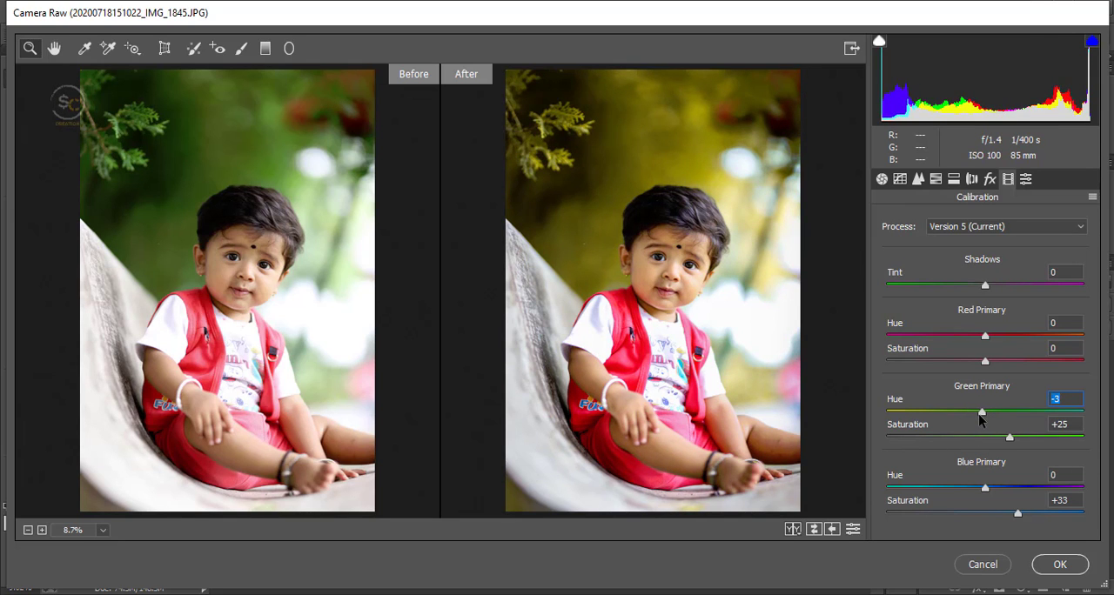
pyautogui.click(1041, 569)
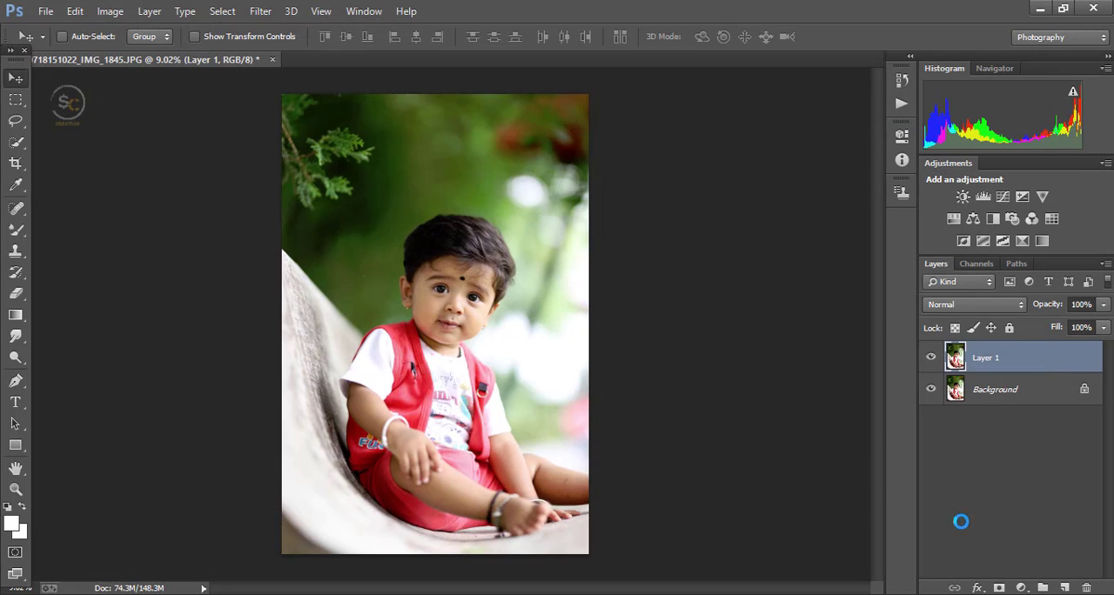
# Step: Erase Layer 1 over the child's face with a soft 419 px Eraser brush, and compare with the layer hidden
pyautogui.click(16, 294)
pyautogui.scroll(5, 465, 286)
pyautogui.rightClick(467, 285)
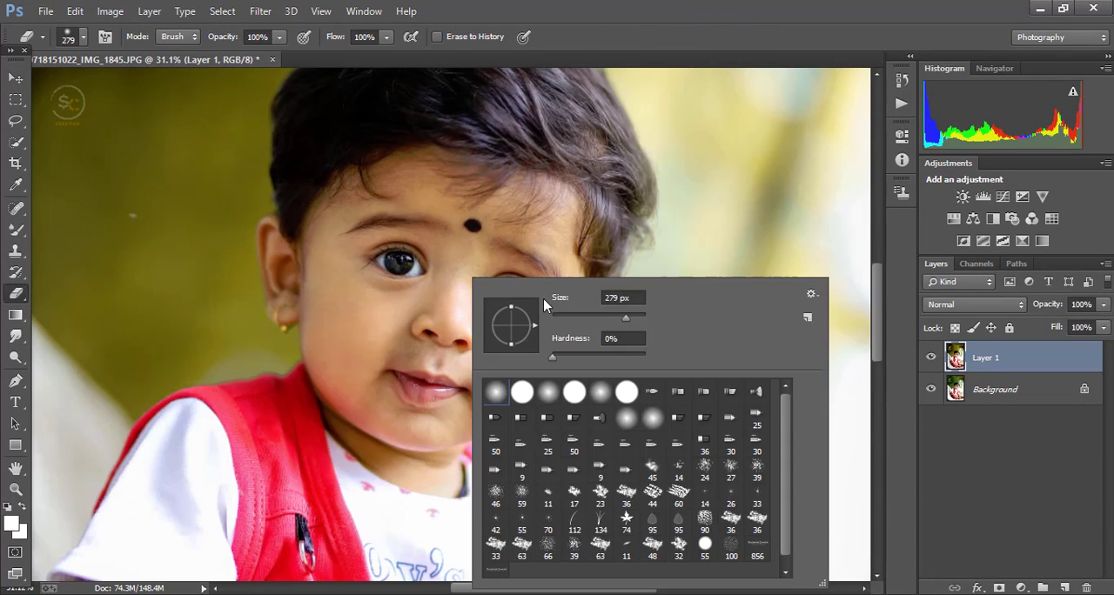
pyautogui.press('Return')
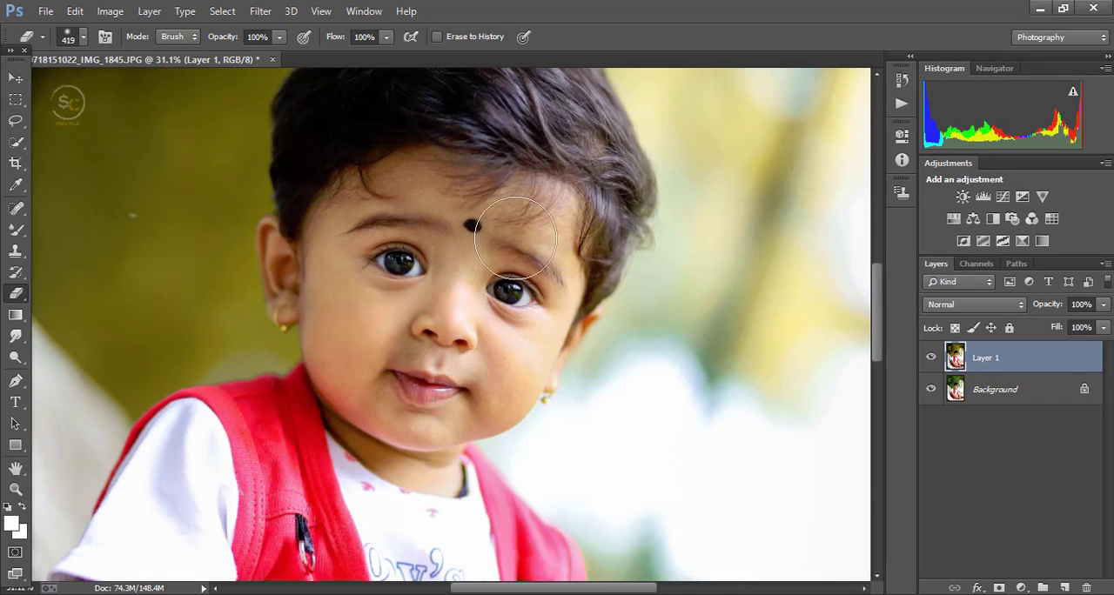
pyautogui.moveTo(487, 399)
pyautogui.mouseDown()
pyautogui.moveTo(396, 401)
pyautogui.moveTo(421, 454)
pyautogui.moveTo(380, 419)
pyautogui.mouseUp()
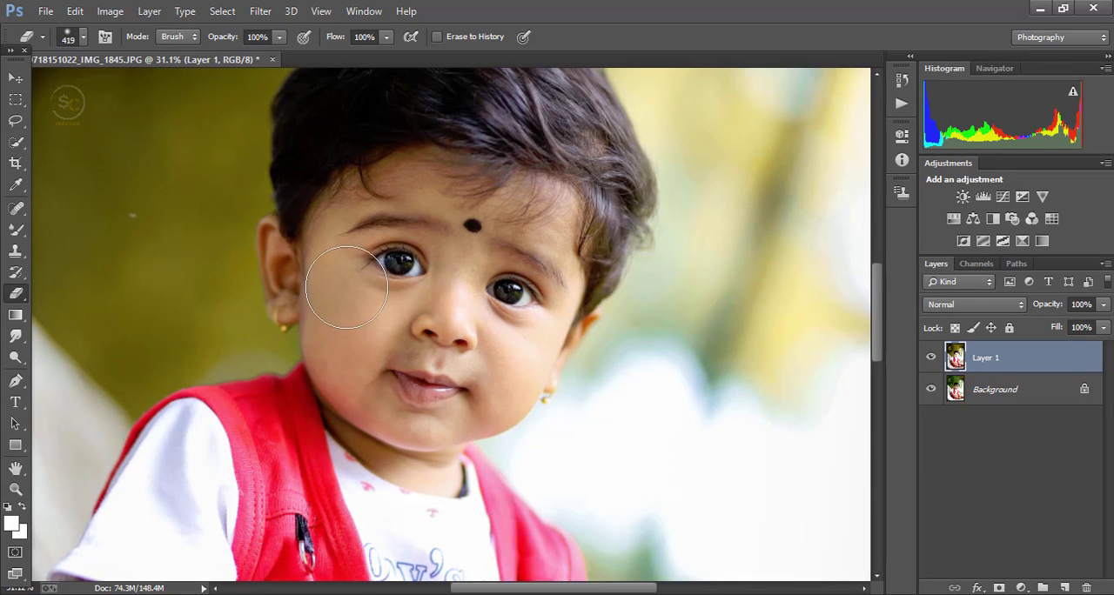
pyautogui.rightClick(359, 338)
pyautogui.moveTo(377, 243)
pyautogui.mouseDown()
pyautogui.moveTo(361, 293)
pyautogui.moveTo(342, 236)
pyautogui.moveTo(462, 211)
pyautogui.moveTo(371, 199)
pyautogui.moveTo(553, 220)
pyautogui.moveTo(561, 280)
pyautogui.moveTo(571, 271)
pyautogui.moveTo(546, 262)
pyautogui.moveTo(356, 251)
pyautogui.moveTo(320, 269)
pyautogui.moveTo(299, 247)
pyautogui.moveTo(311, 280)
pyautogui.moveTo(359, 305)
pyautogui.moveTo(361, 410)
pyautogui.moveTo(394, 450)
pyautogui.moveTo(427, 421)
pyautogui.moveTo(368, 444)
pyautogui.moveTo(468, 371)
pyautogui.mouseUp()
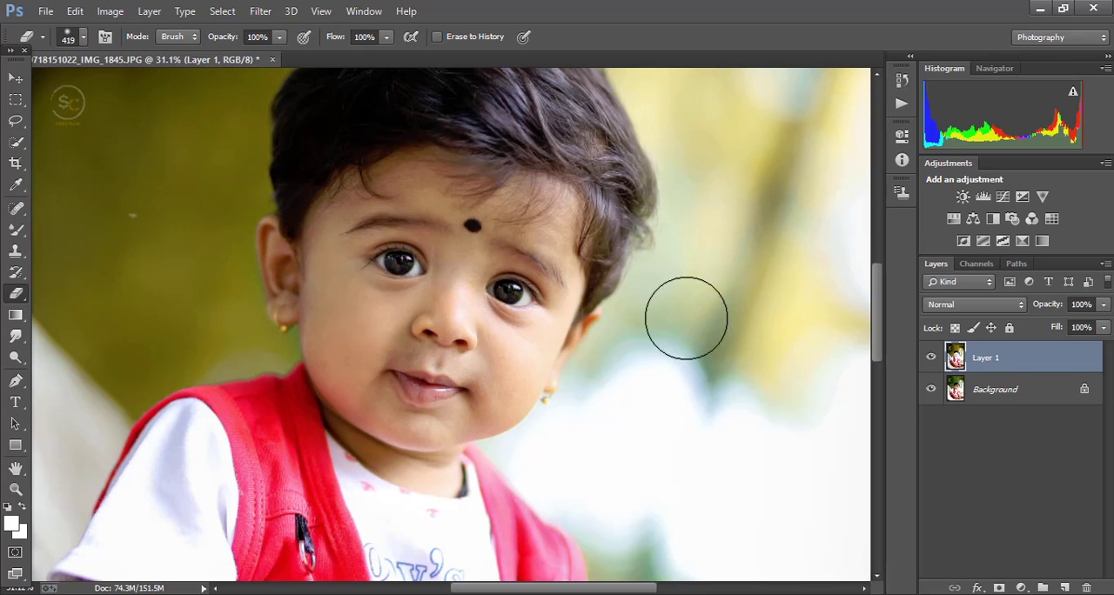
pyautogui.click(931, 359)
pyautogui.click(931, 359)
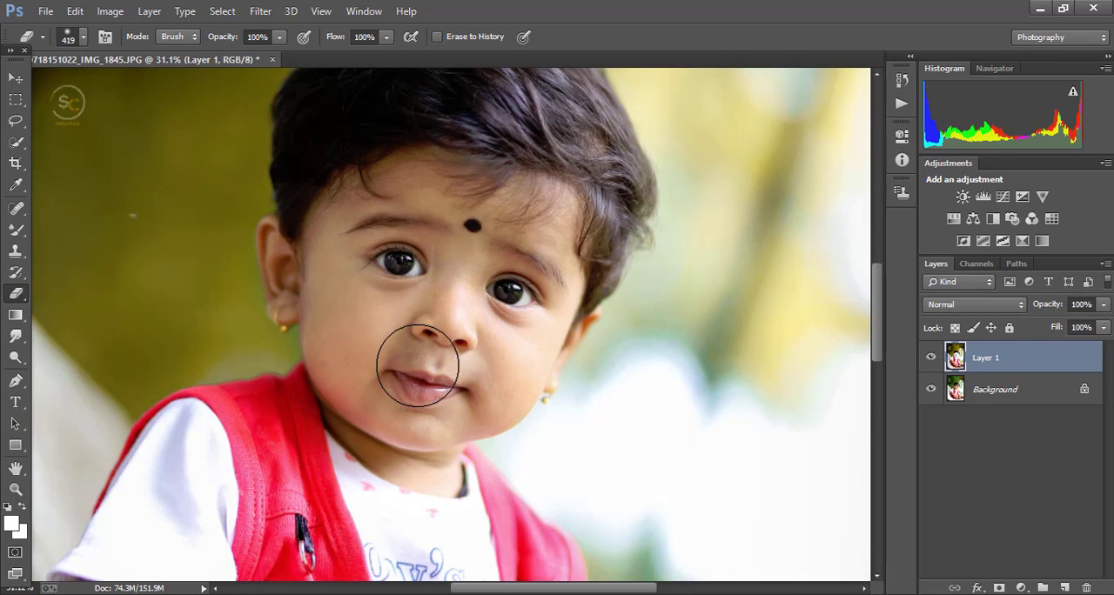
# Step: Erase Layer 1 over the skin of the child's arms, hands, legs and foot
pyautogui.scroll(-3, 425, 361)
pyautogui.scroll(-1, 368, 455)
pyautogui.scroll(3, 356, 460)
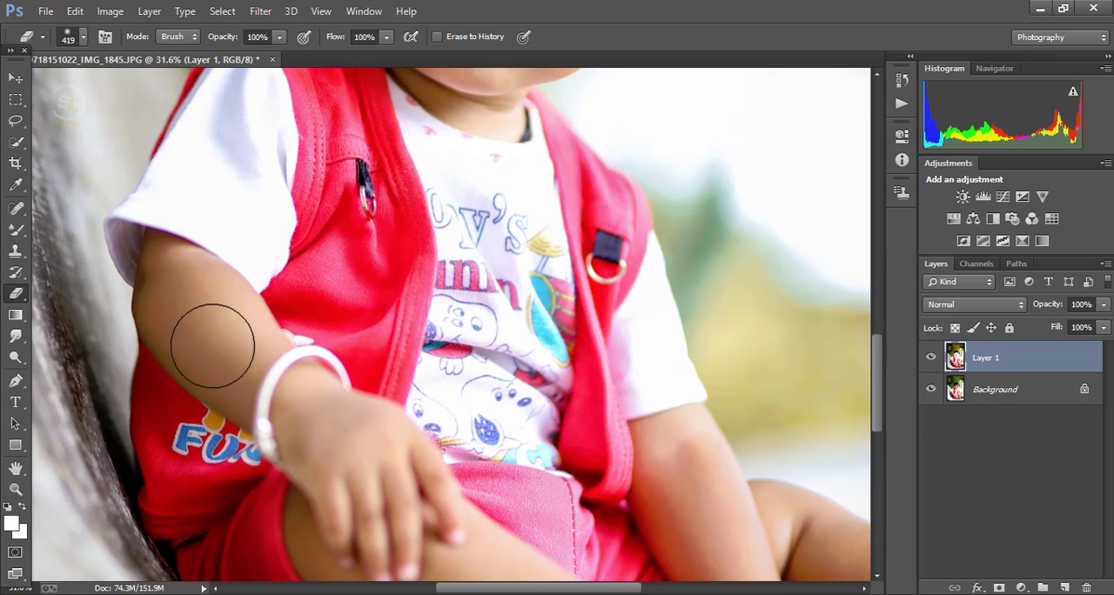
pyautogui.scroll(-3, 658, 534)
pyautogui.scroll(3, 609, 513)
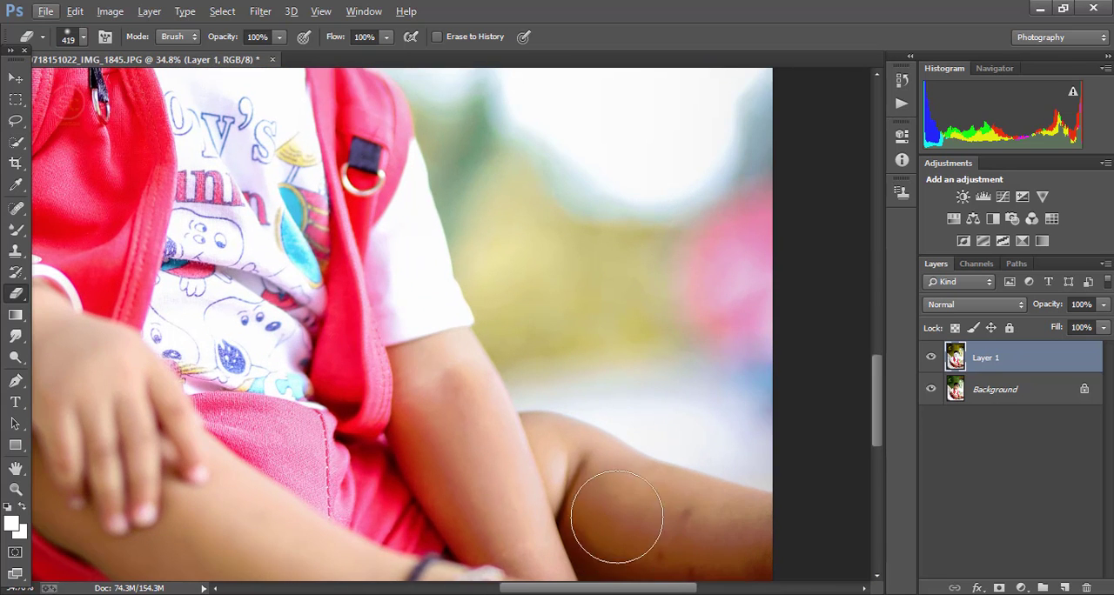
pyautogui.scroll(-2, 684, 531)
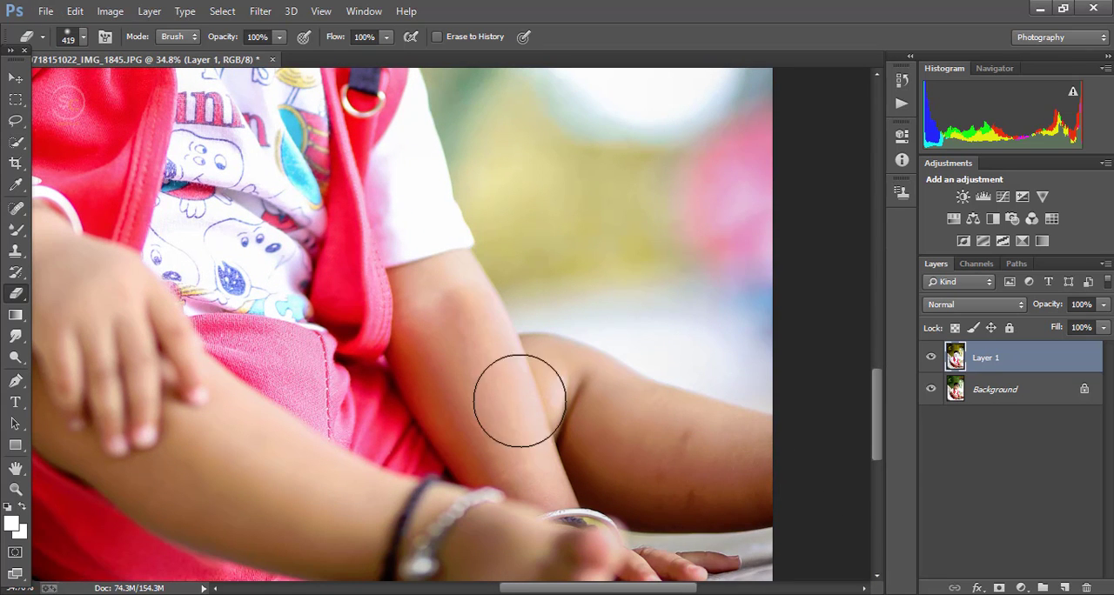
pyautogui.scroll(-2, 488, 422)
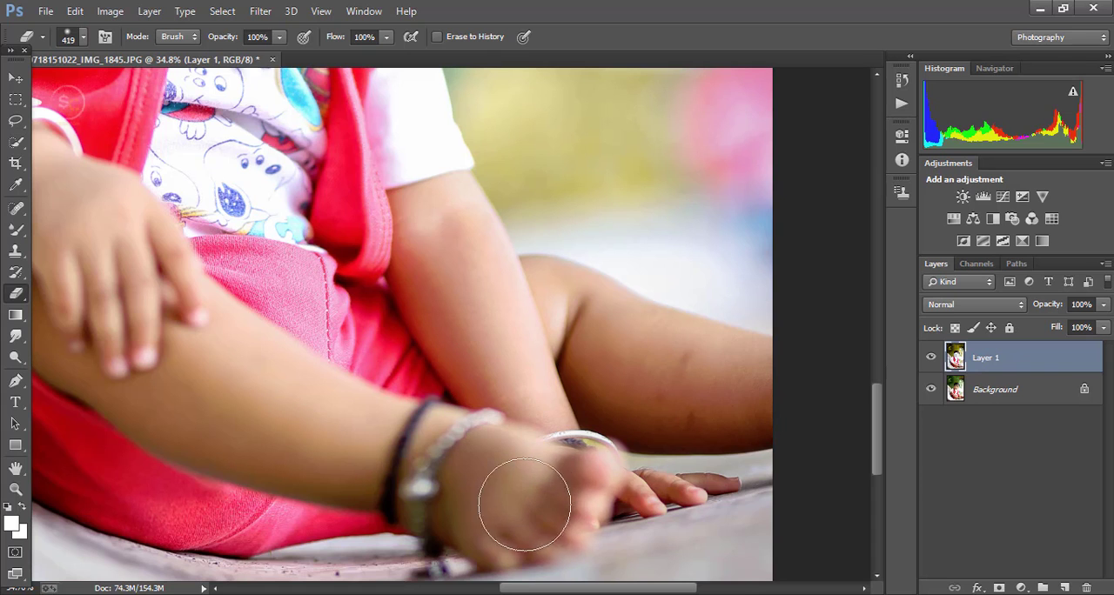
pyautogui.scroll(-4, 651, 476)
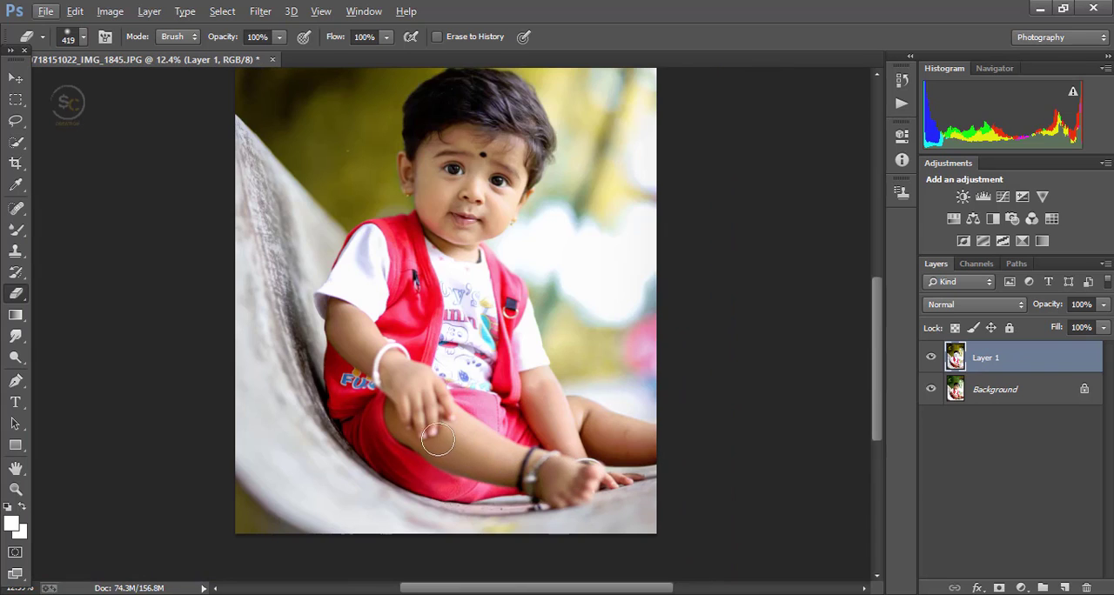
# Step: Compare the whole photo with and without Layer 1, and merge the layer into the Background
pyautogui.scroll(-2, 437, 441)
pyautogui.scroll(1, 750, 430)
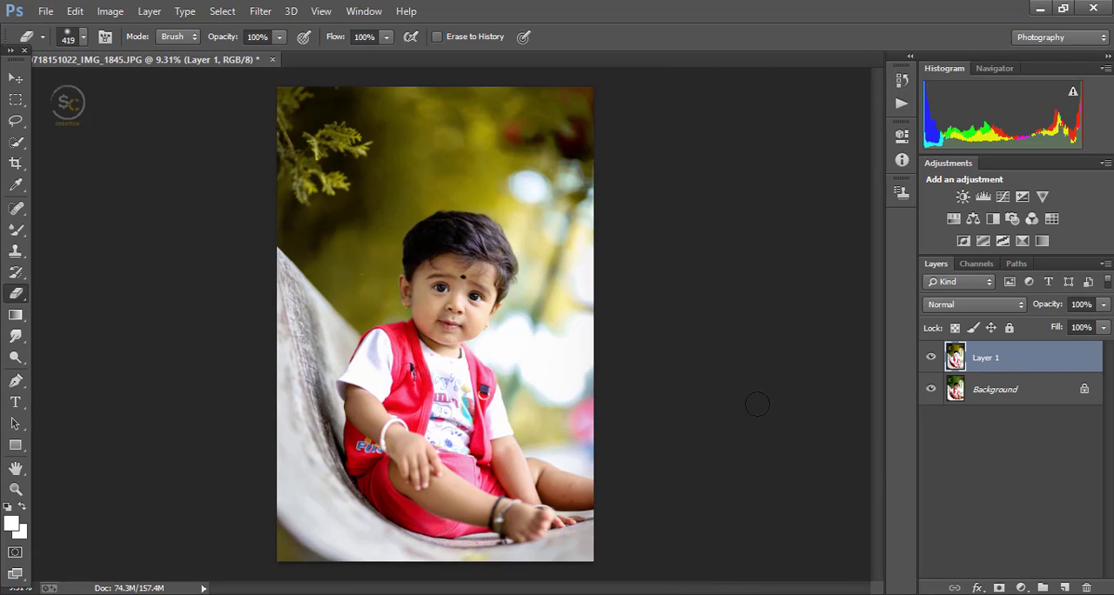
pyautogui.click(930, 359)
pyautogui.click(930, 358)
pyautogui.click(930, 359)
pyautogui.click(931, 358)
pyautogui.rightClick(1022, 364)
pyautogui.click(740, 484)
# Step: Open the Camera Raw Filter on the merged Background and set the Sharpening Amount to 35
pyautogui.click(260, 12)
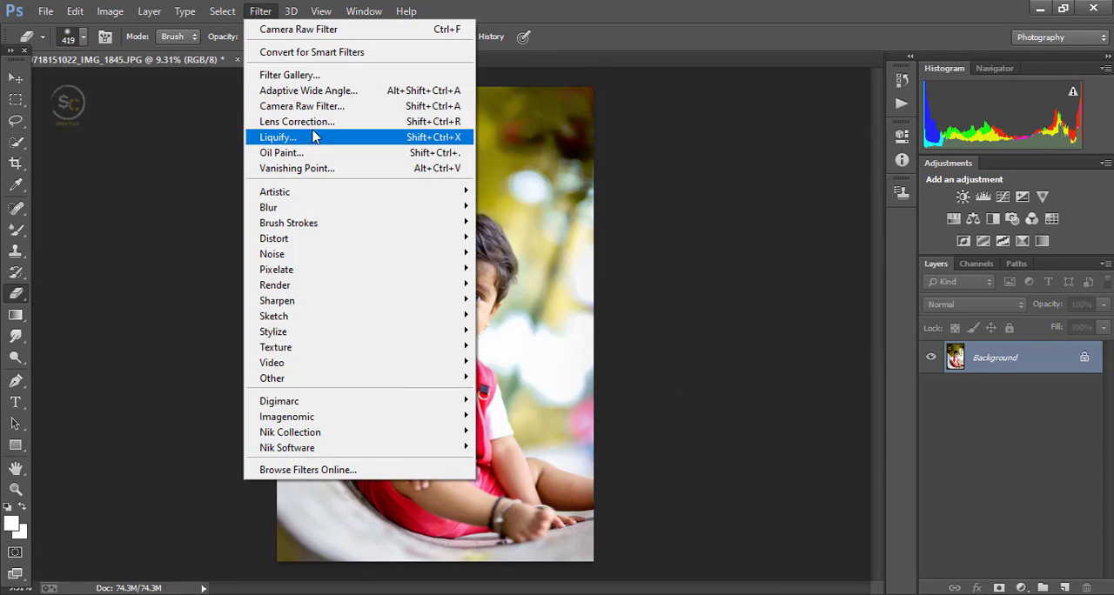
pyautogui.click(313, 109)
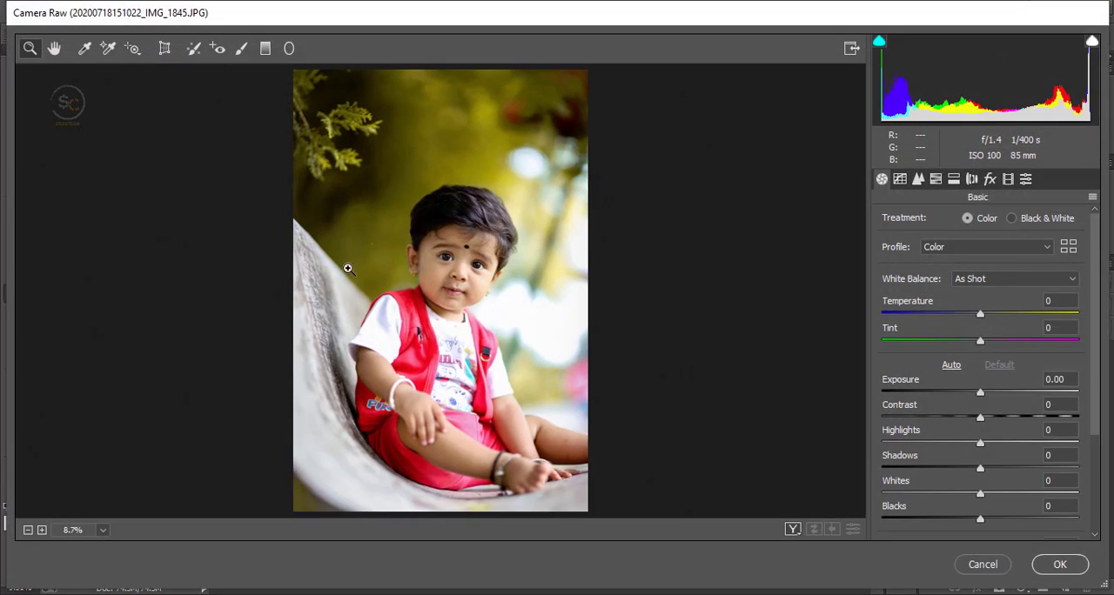
pyautogui.click(935, 178)
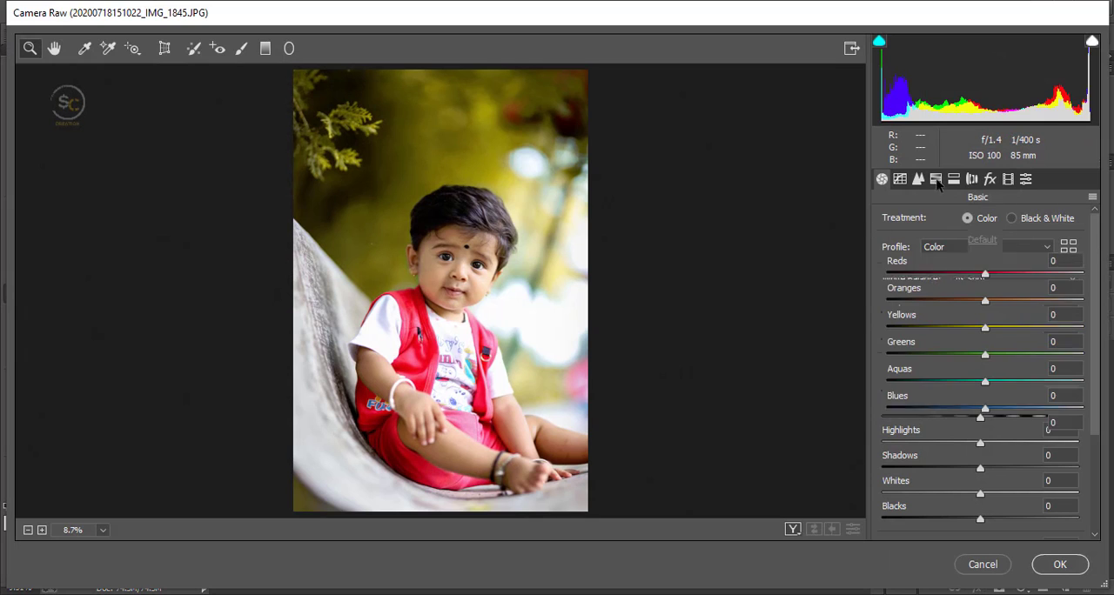
pyautogui.click(881, 179)
pyautogui.scroll(-2, 979, 411)
pyautogui.scroll(2, 923, 221)
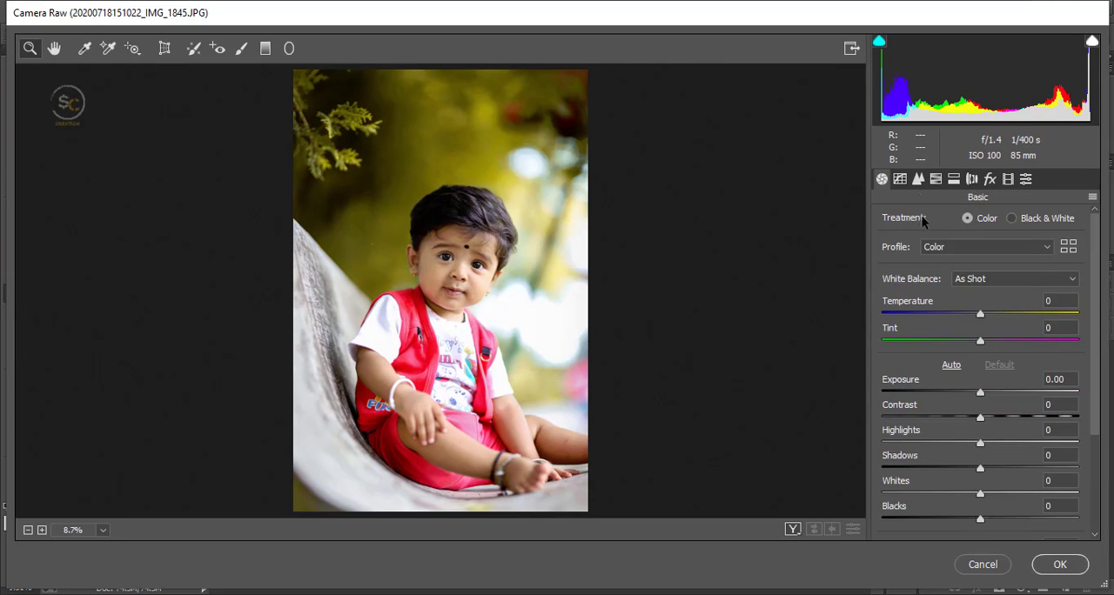
pyautogui.click(918, 180)
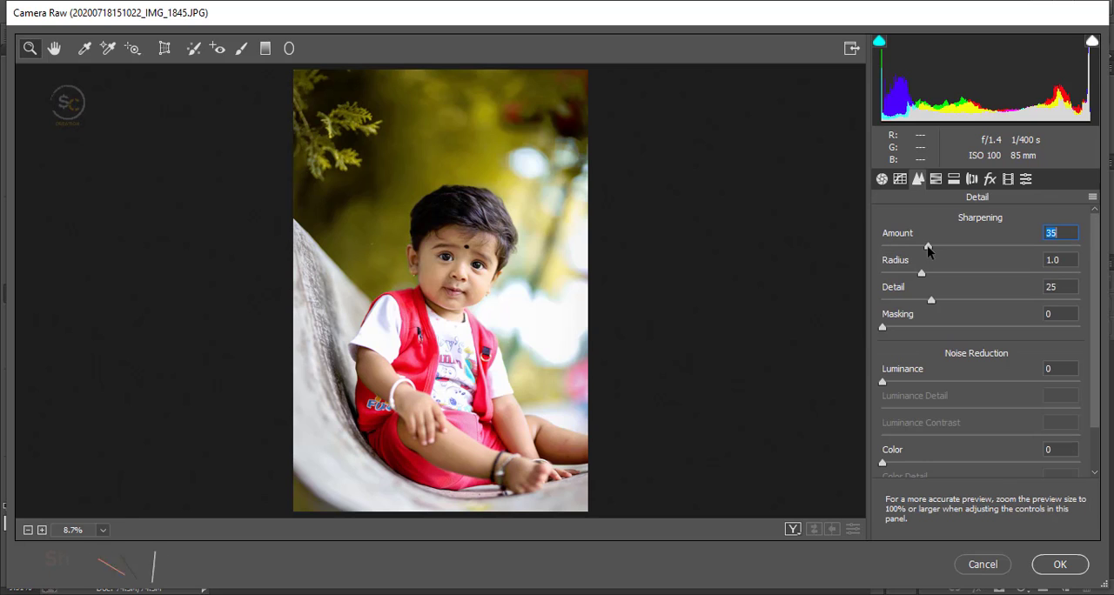
# Step: Set HSL Oranges luminance to +5, Reds saturation to +7 and Oranges saturation to +8, and show before and after side by side
pyautogui.click(935, 178)
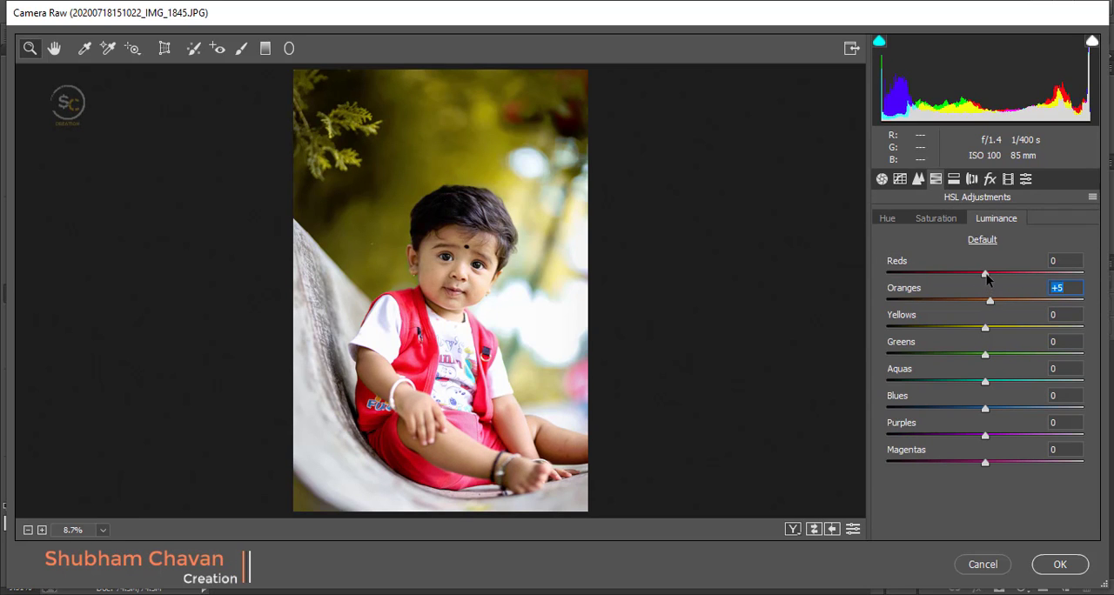
pyautogui.click(936, 218)
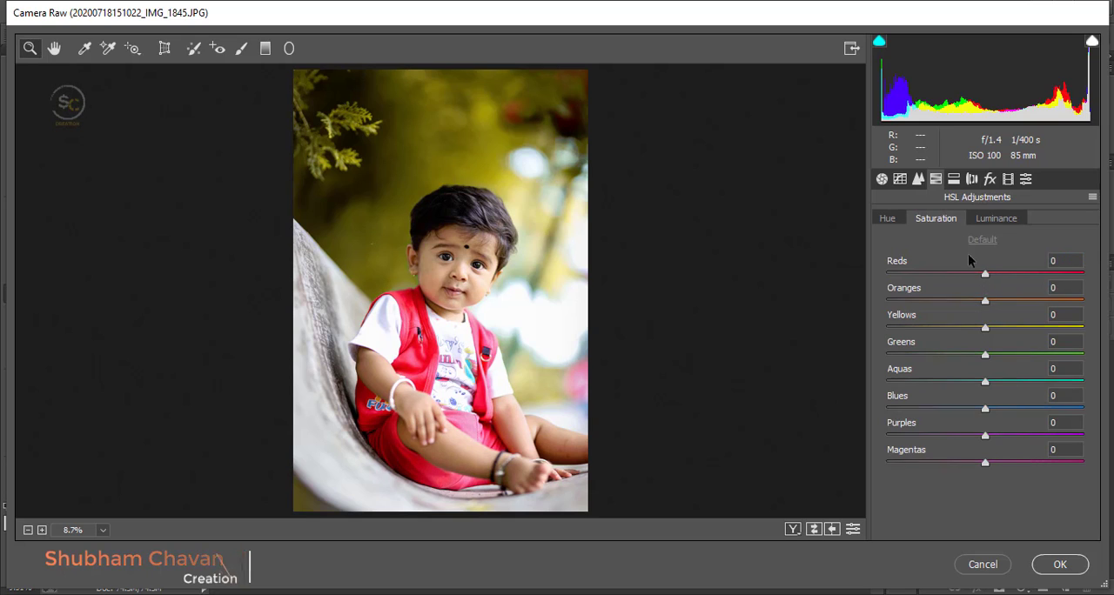
pyautogui.moveTo(985, 301)
pyautogui.mouseDown()
pyautogui.moveTo(969, 301)
pyautogui.moveTo(1005, 305)
pyautogui.mouseUp()
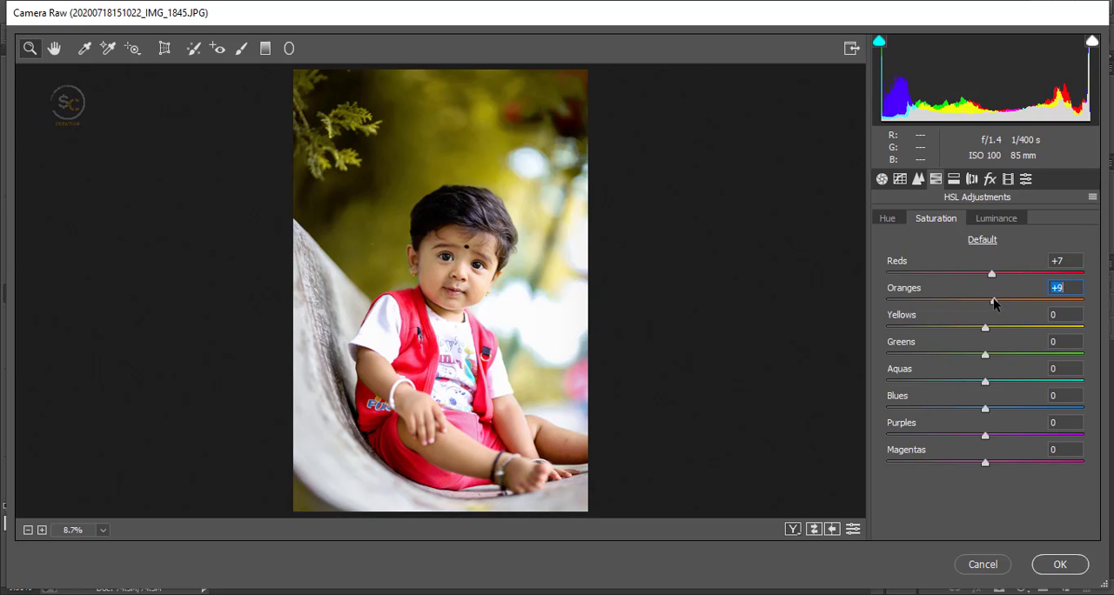
pyautogui.click(792, 529)
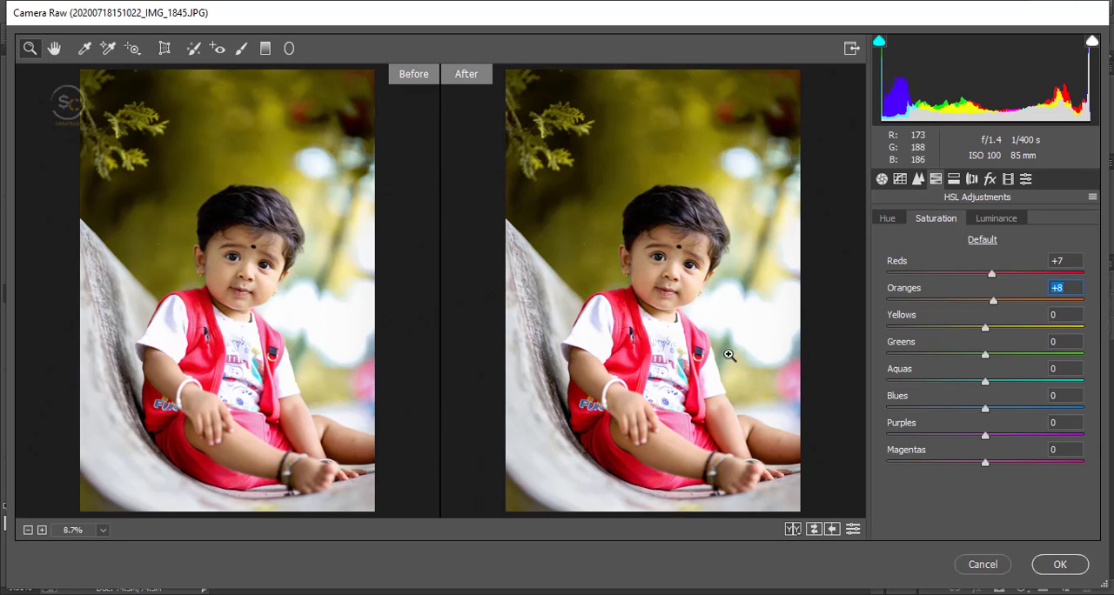
# Step: Apply the Camera Raw adjustments to the Background and inspect the child's face up close
pyautogui.click(1060, 564)
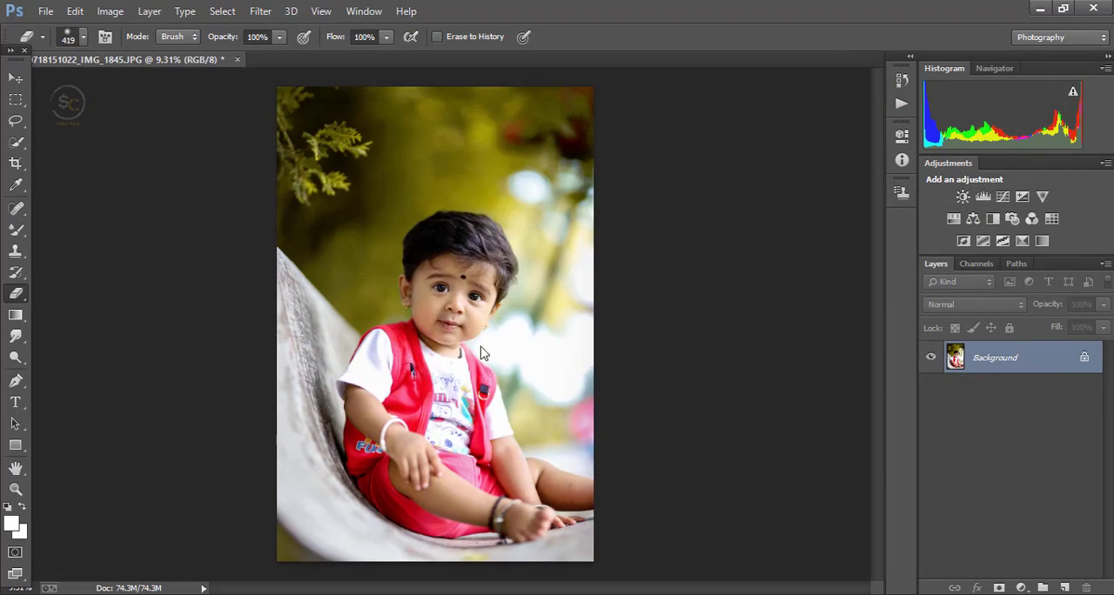
pyautogui.scroll(5, 455, 322)
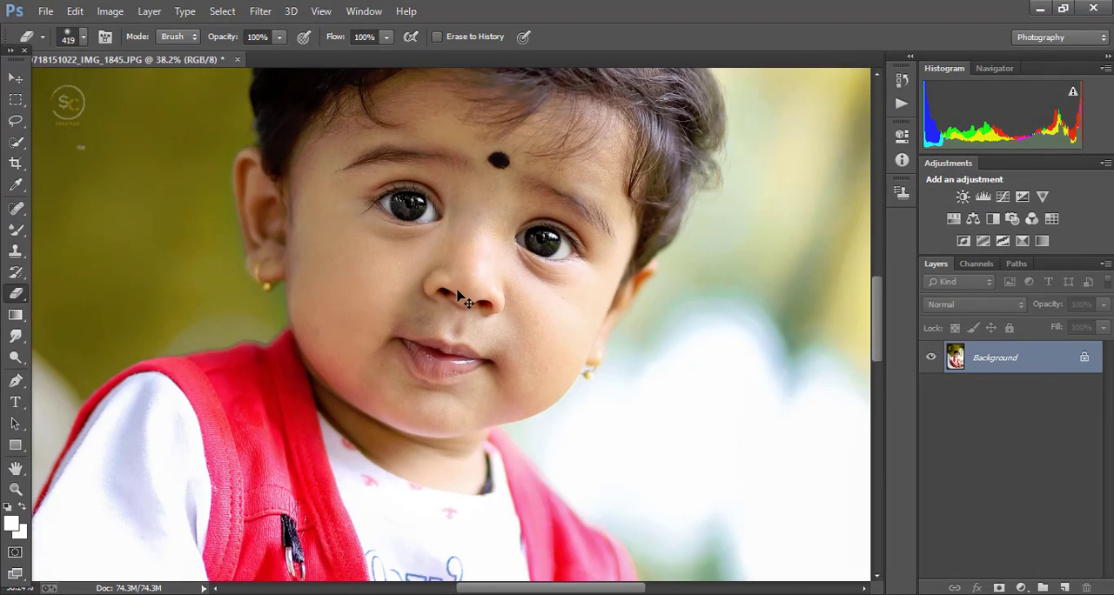
pyautogui.scroll(-4, 459, 279)
pyautogui.scroll(3, 435, 174)
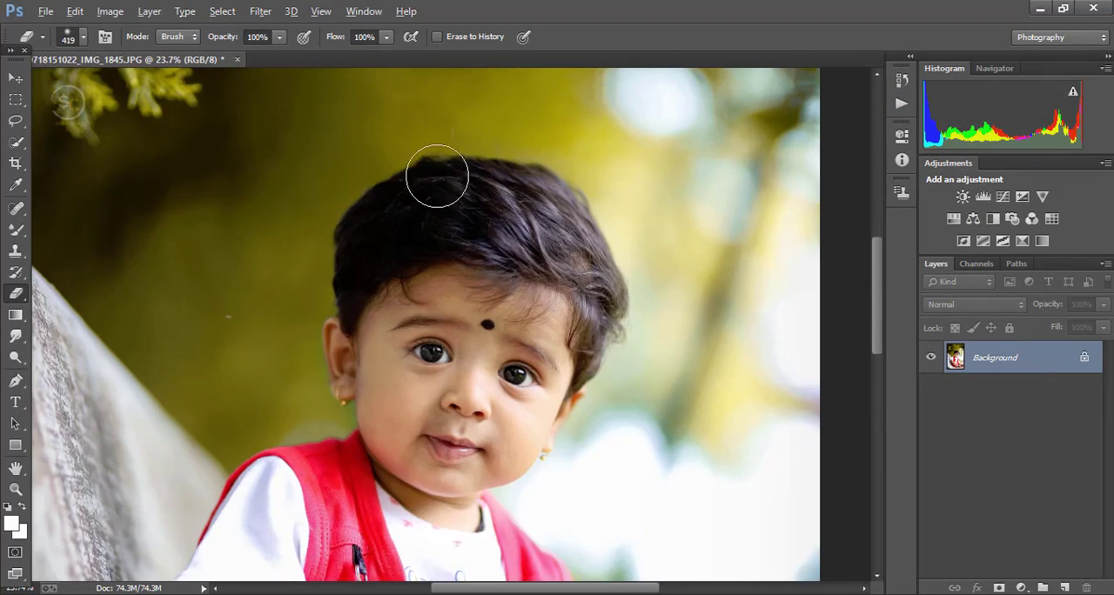
# Step: Lighten the upper part of the child's hair with the Dodge Tool at 7% exposure on Midtones
pyautogui.click(15, 207)
pyautogui.scroll(1, 228, 314)
pyautogui.scroll(-1, 299, 328)
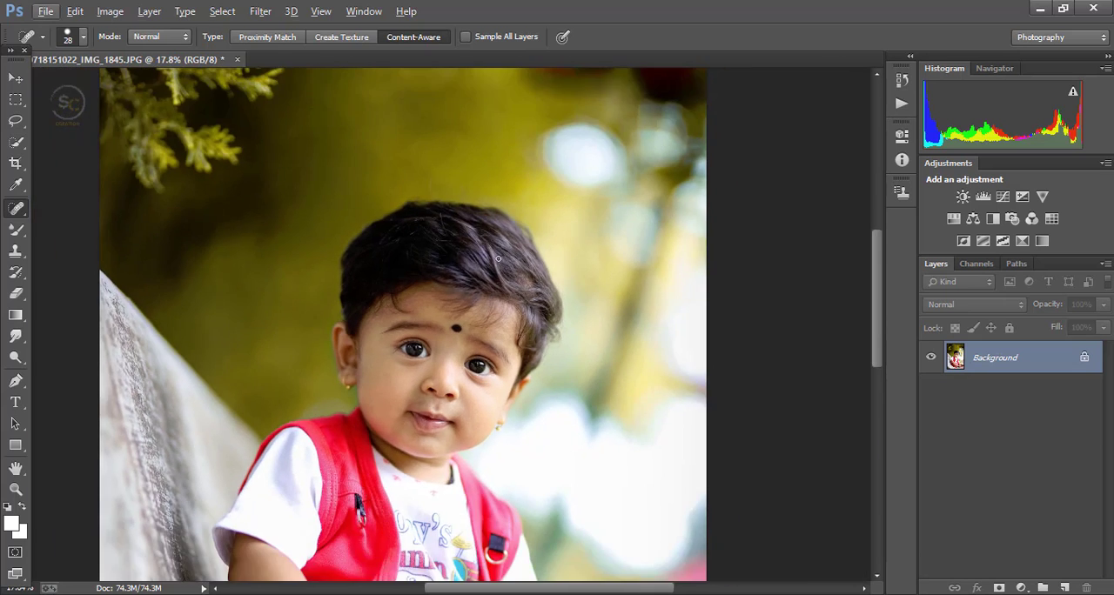
pyautogui.scroll(2, 300, 328)
pyautogui.click(16, 357)
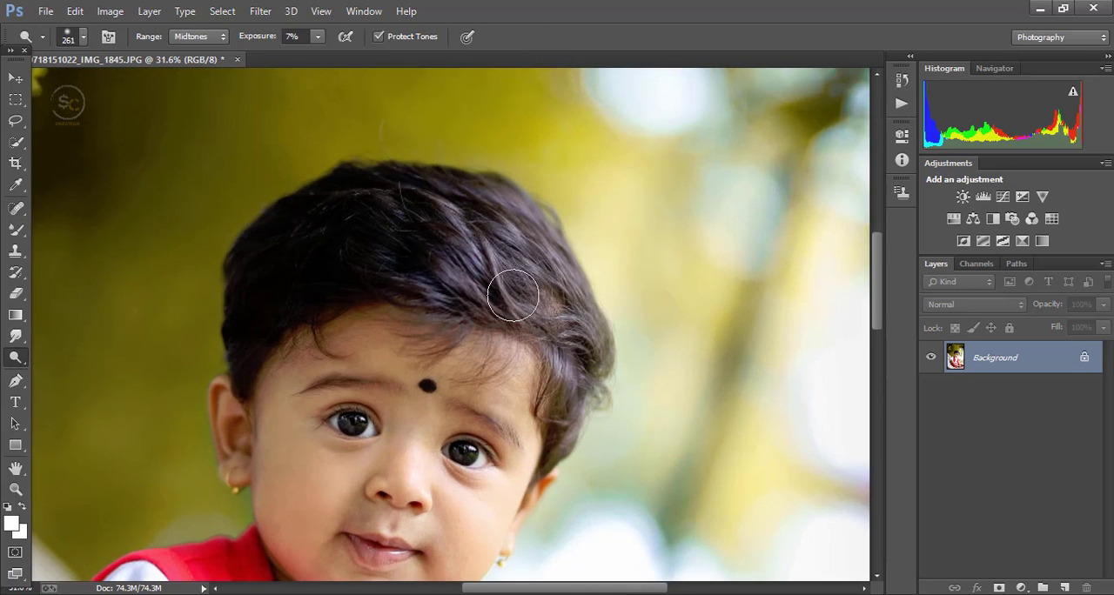
pyautogui.moveTo(520, 216)
pyautogui.mouseDown()
pyautogui.moveTo(545, 250)
pyautogui.moveTo(489, 239)
pyautogui.moveTo(500, 265)
pyautogui.mouseUp()
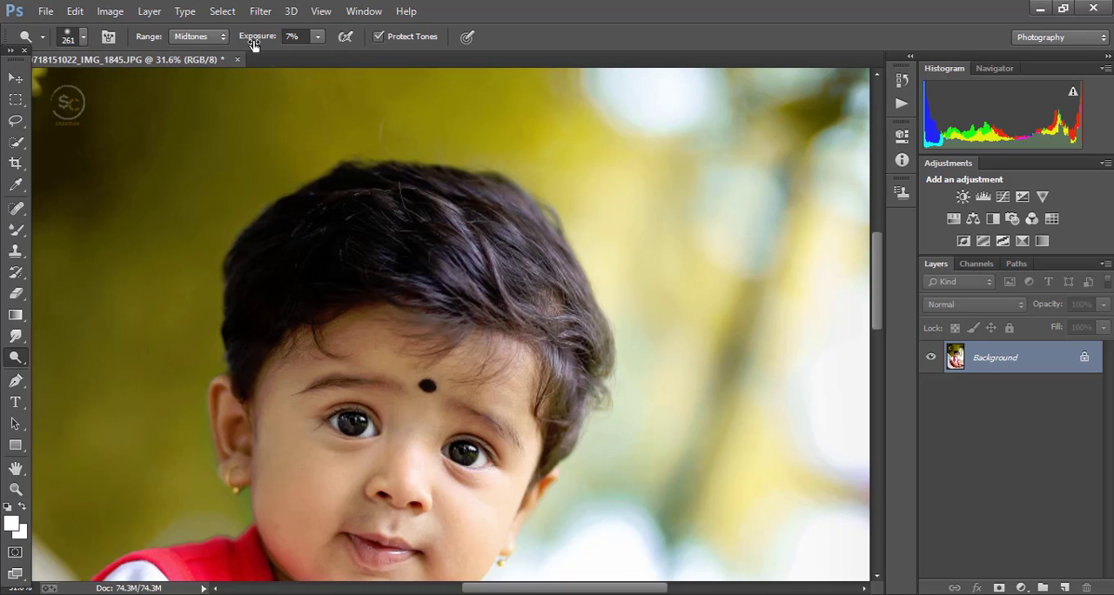
# Step: Darken the child's hair with the Burn Tool, brush size 202, at 10% exposure on Midtones
pyautogui.rightClick(15, 357)
pyautogui.click(80, 373)
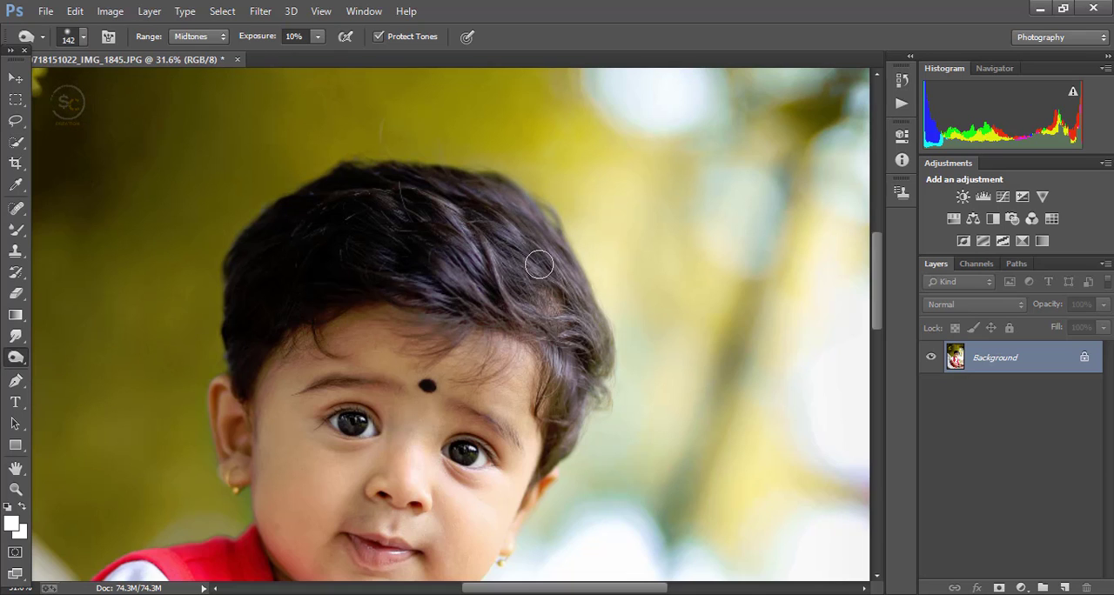
pyautogui.rightClick(537, 254)
pyautogui.press('Return')
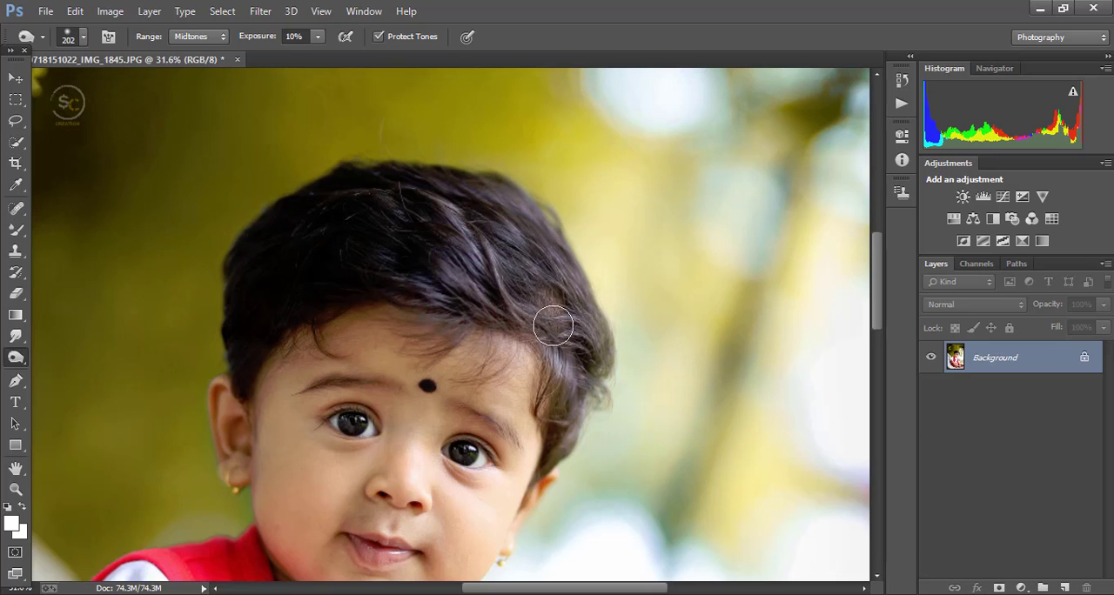
pyautogui.scroll(-5, 483, 228)
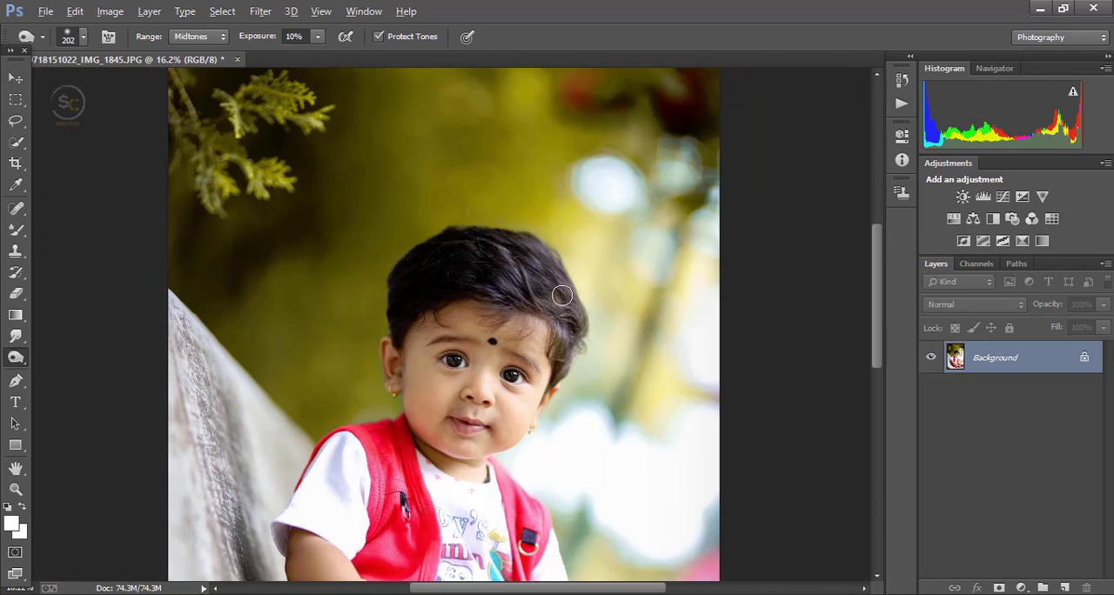
pyautogui.scroll(6, 488, 287)
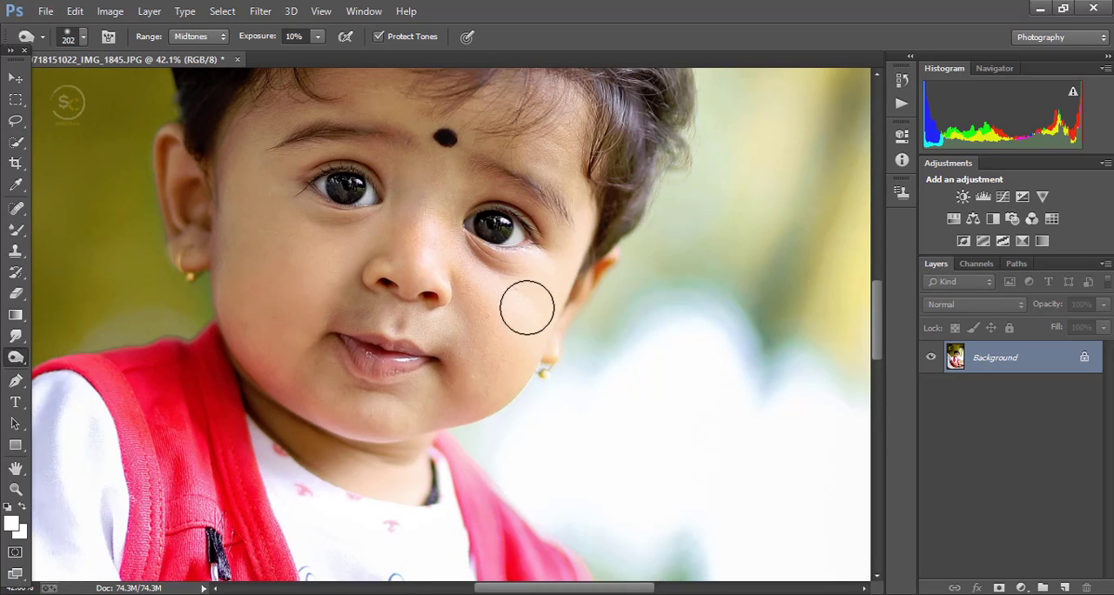
# Step: Blend the skin around the child's nose and mouth with the Mixer Brush at 28% Wet and 10% Flow
pyautogui.scroll(-1, 528, 310)
pyautogui.scroll(5, 436, 326)
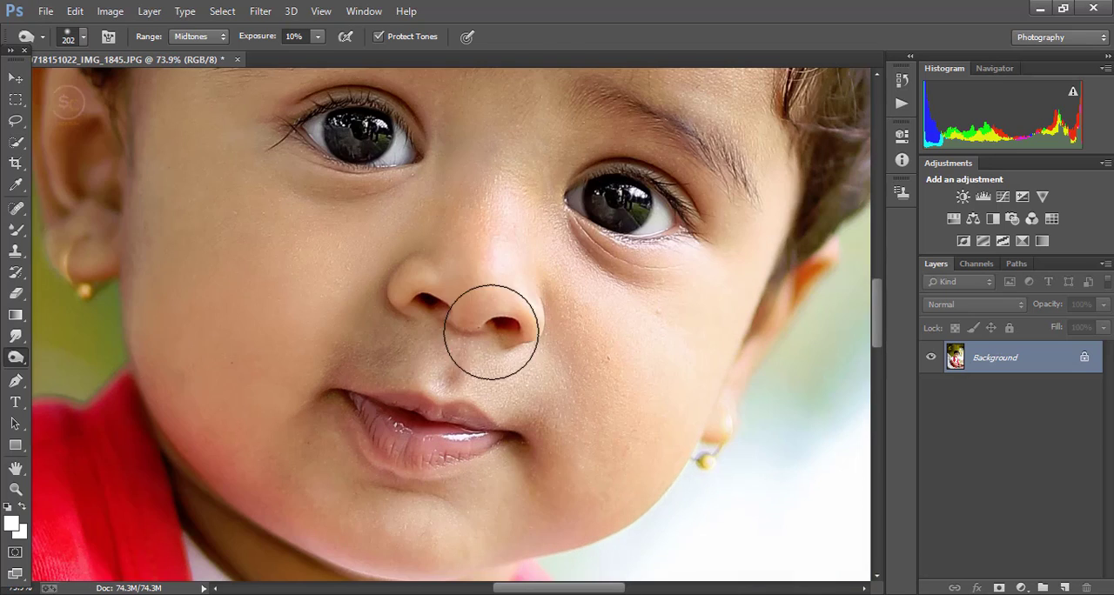
pyautogui.press('b')
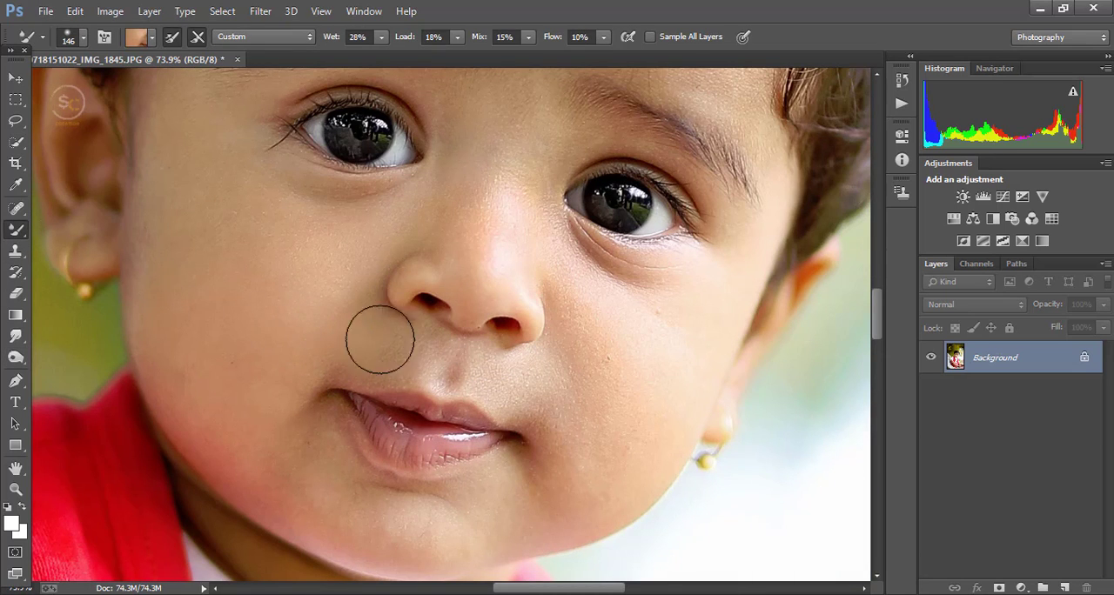
pyautogui.scroll(-4, 570, 388)
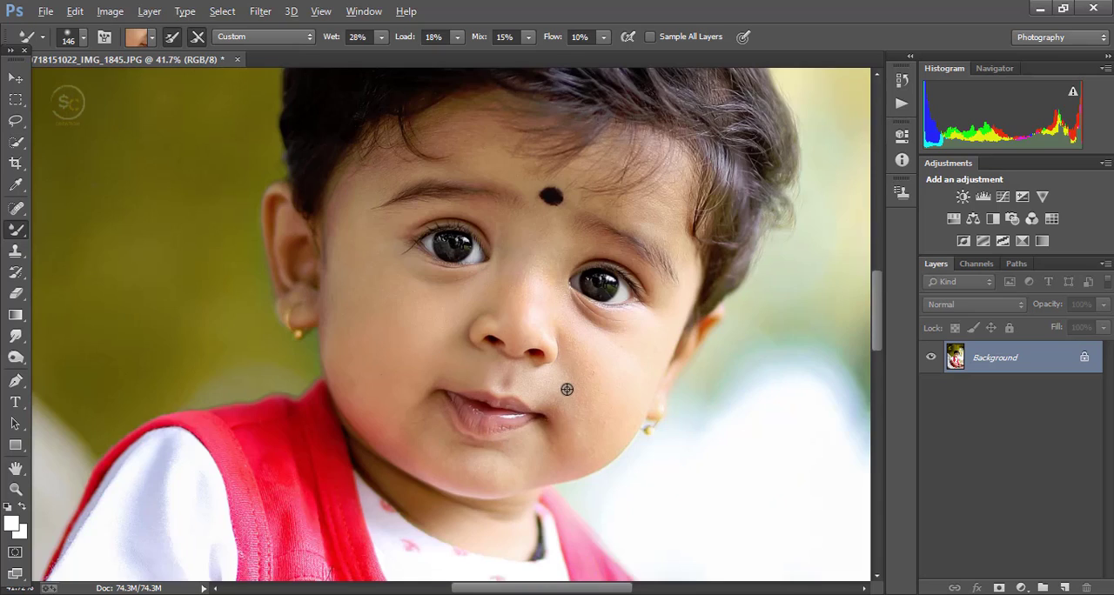
pyautogui.scroll(3, 548, 387)
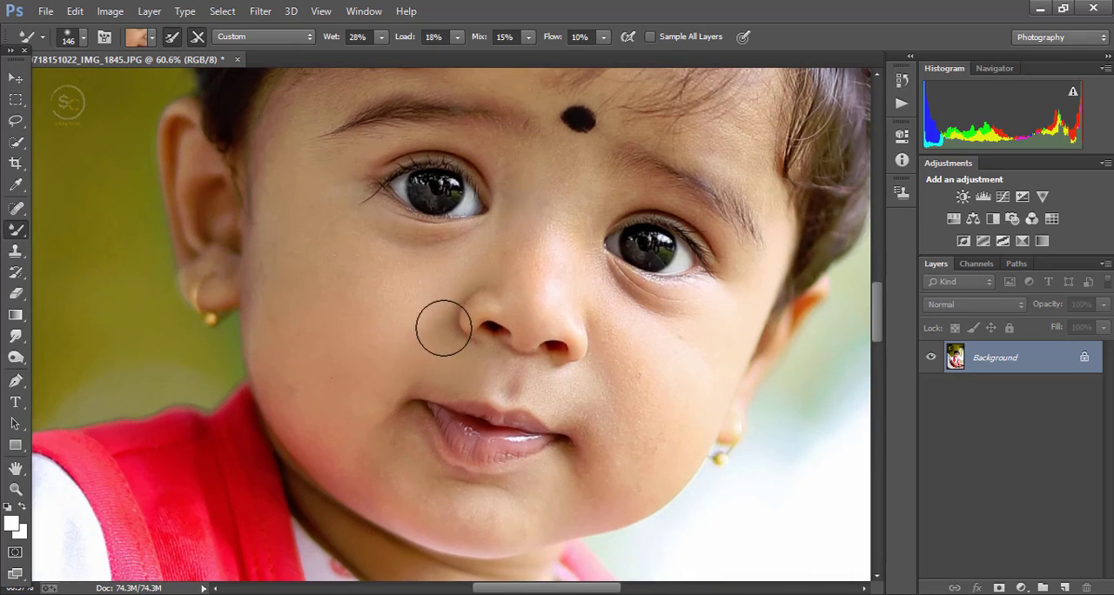
pyautogui.scroll(-3, 525, 368)
pyautogui.scroll(-4, 525, 368)
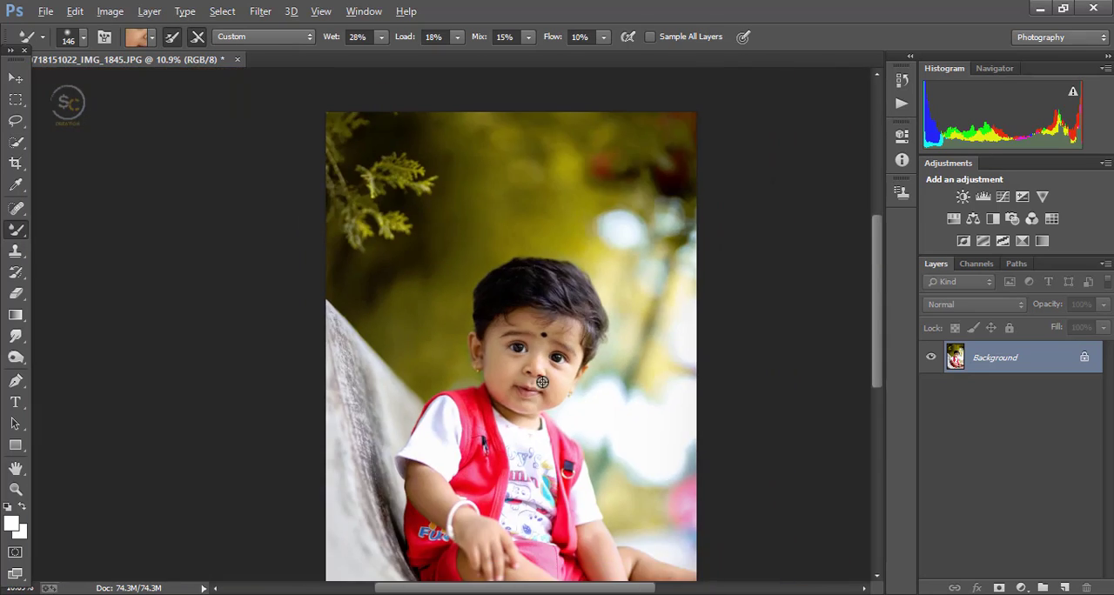
# Step: Bring the orange light flare image into the portrait as a new layer and place it over the upper-right background
pyautogui.click(16, 79)
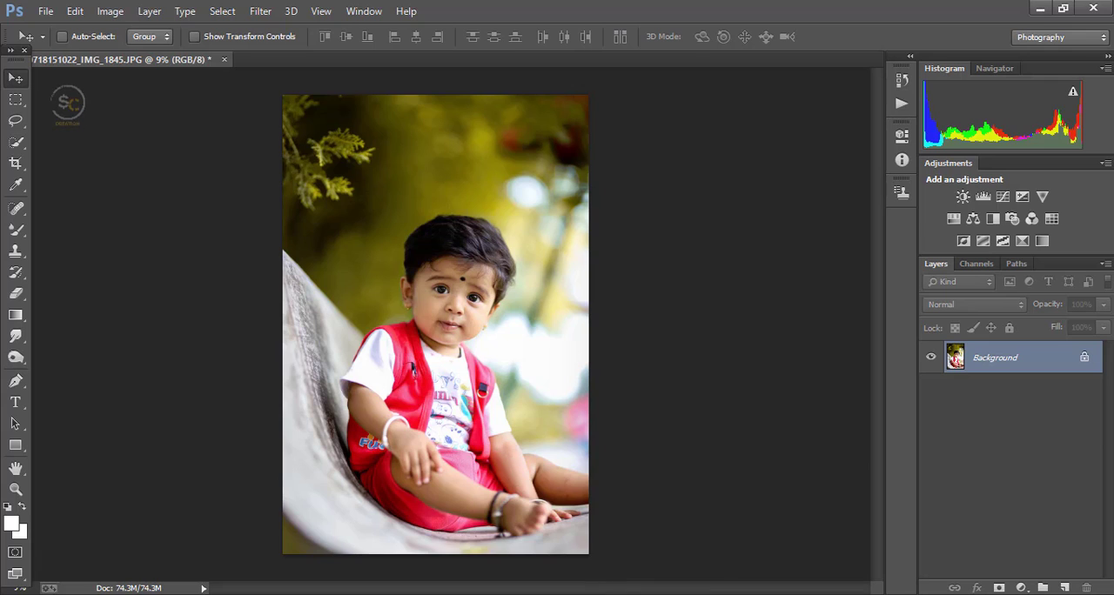
pyautogui.click(644, 557)
pyautogui.moveTo(231, 366); pyautogui.dragTo(642, 311)
pyautogui.click(485, 77)
pyautogui.hotkey('ctrl', 't')
pyautogui.press('Return')
# Step: Blend the flare layer in Screen mode, shift it toward the photo's right edge and set its opacity to 66%
pyautogui.click(973, 305)
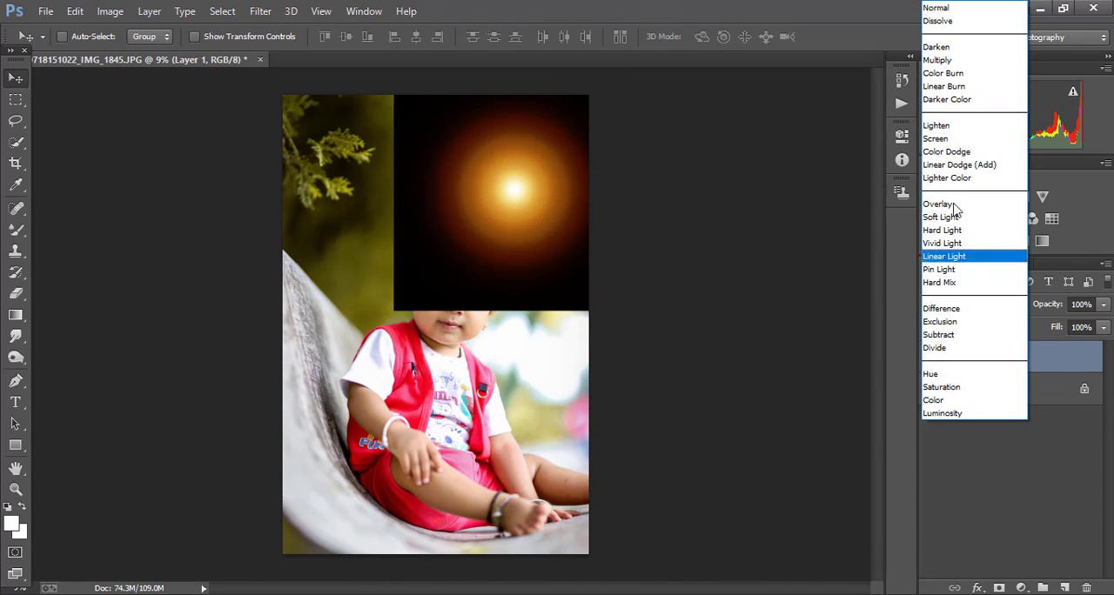
pyautogui.click(957, 136)
pyautogui.moveTo(558, 224); pyautogui.dragTo(628, 228)
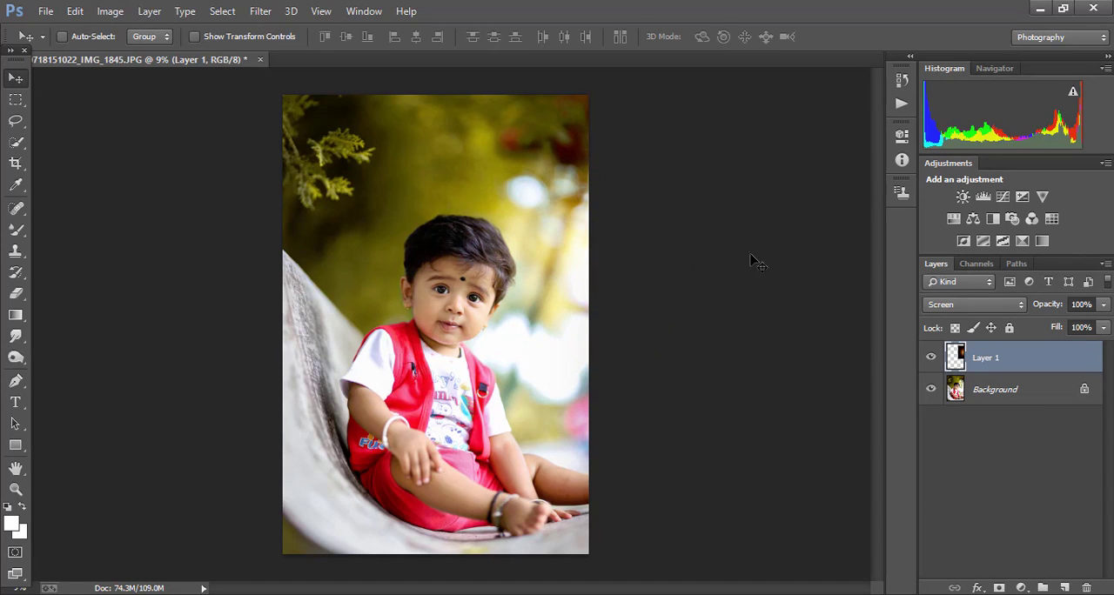
pyautogui.moveTo(1018, 309); pyautogui.dragTo(1014, 309)
# Step: Show the rulers and enlarge the flare layer with Free Transform
pyautogui.hotkey('ctrl', 'r')
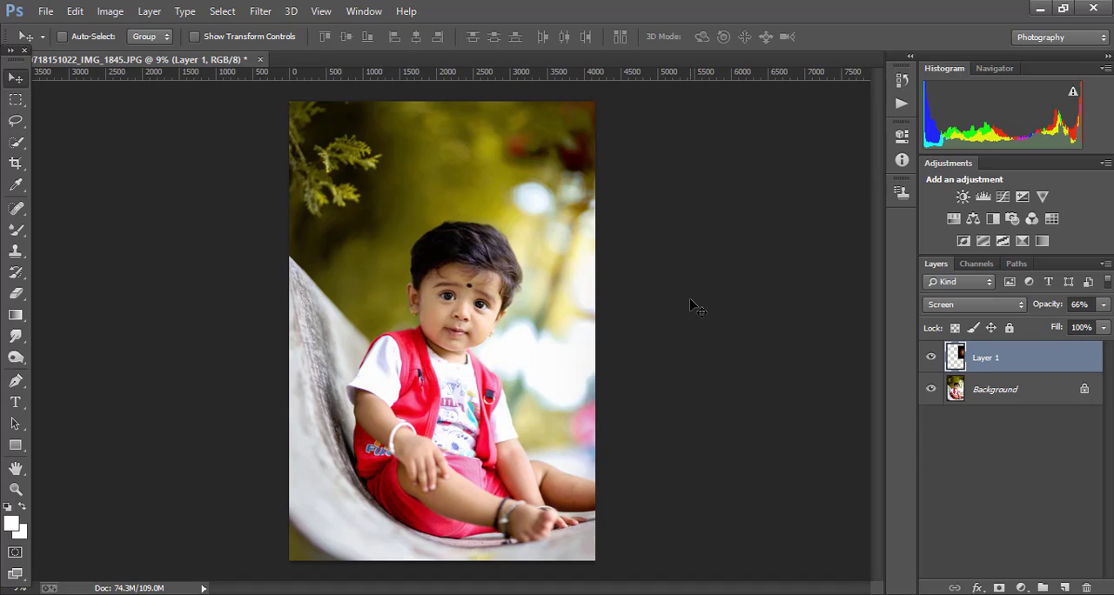
pyautogui.hotkey('ctrl', 't')
pyautogui.moveTo(740, 381); pyautogui.dragTo(790, 429)
pyautogui.press('Return')
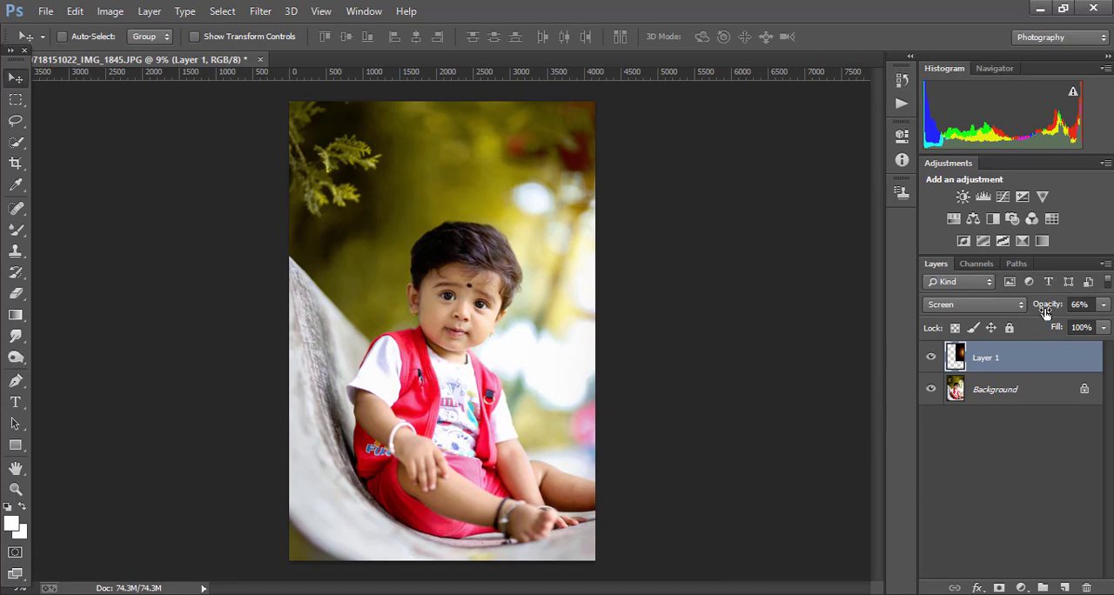
# Step: Set the flare layer's opacity to 56%, checking the photo with the layer hidden and shown
pyautogui.click(931, 358)
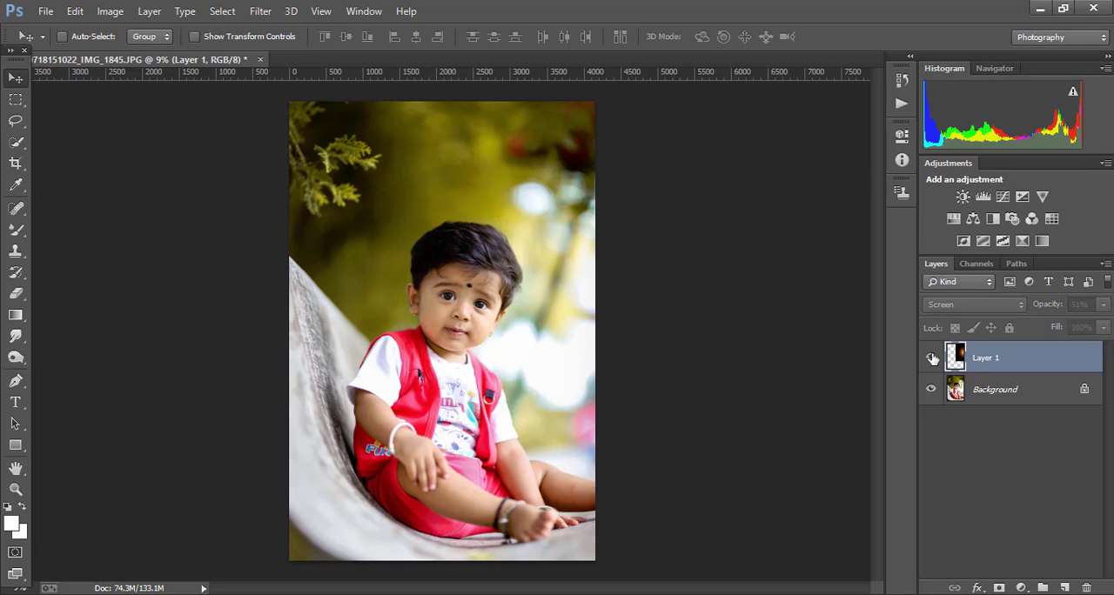
pyautogui.click(931, 357)
pyautogui.moveTo(1049, 305); pyautogui.dragTo(1053, 306)
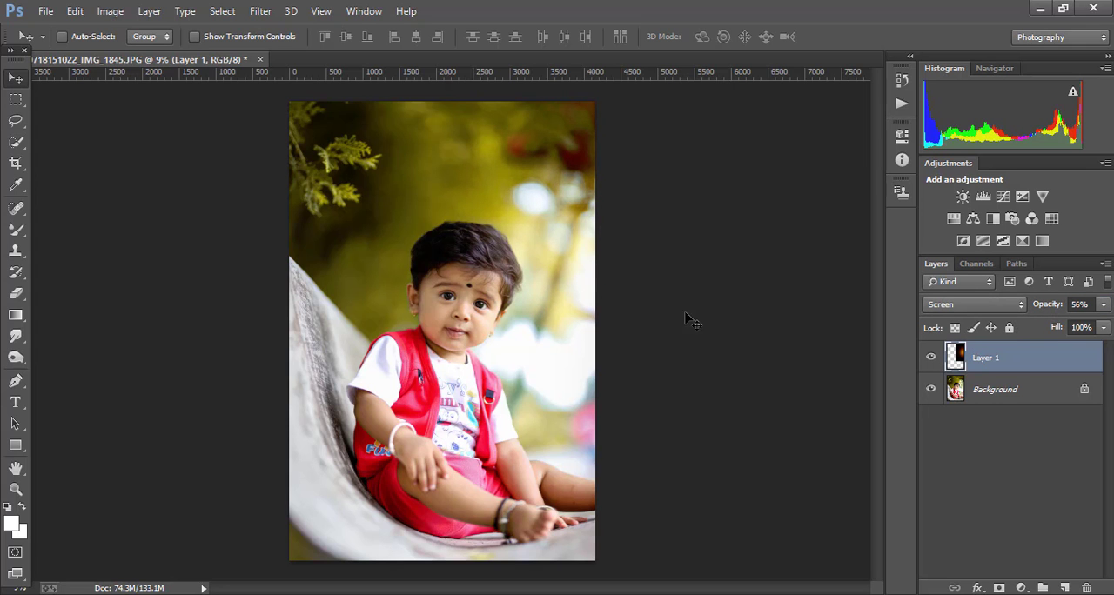
pyautogui.moveTo(658, 319); pyautogui.dragTo(656, 322)
# Step: Compare the photo with and without the flare layer, and merge the flare with the Background
pyautogui.click(931, 358)
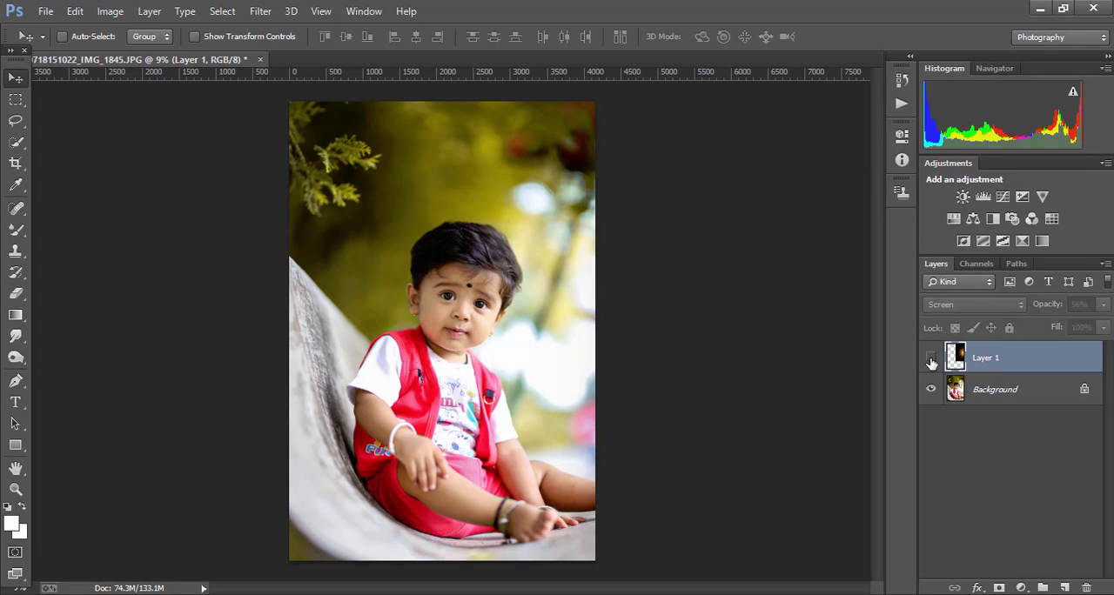
pyautogui.click(931, 359)
pyautogui.rightClick(1047, 356)
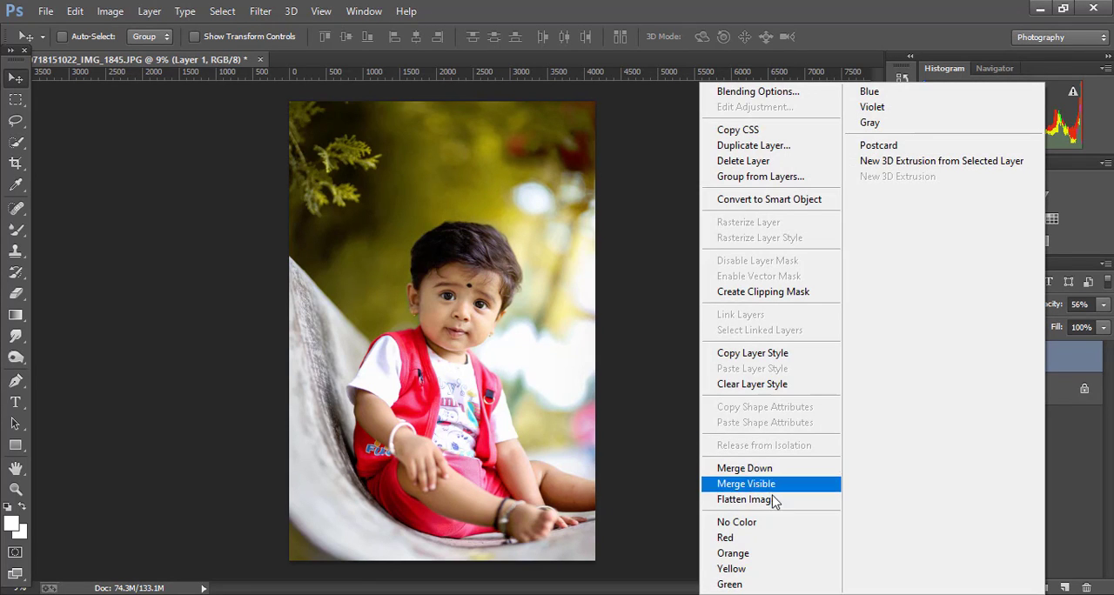